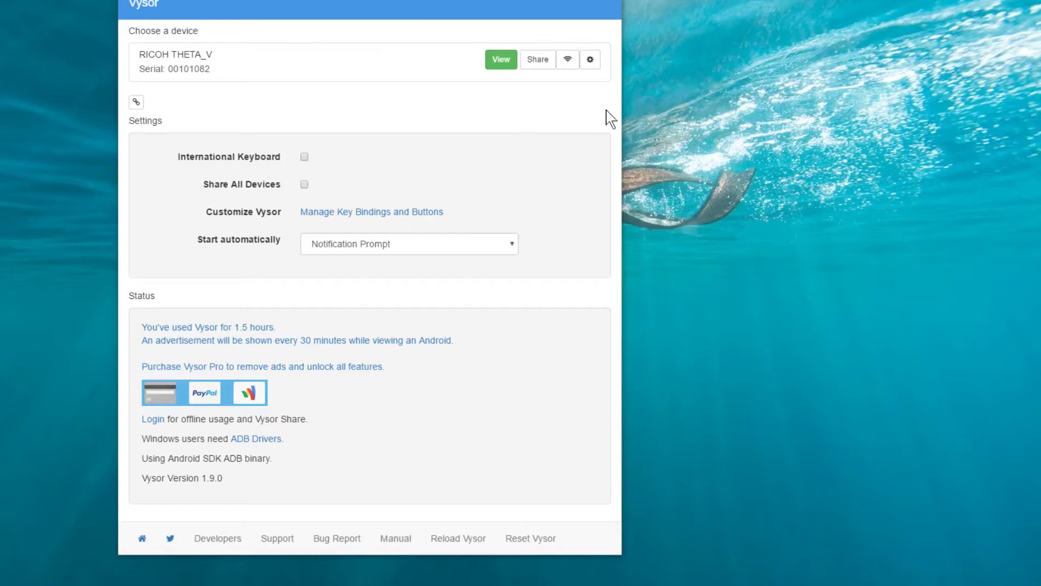
- Start mirroring the RICOH THETA_V screen from the Vysor device list
click(501, 67)
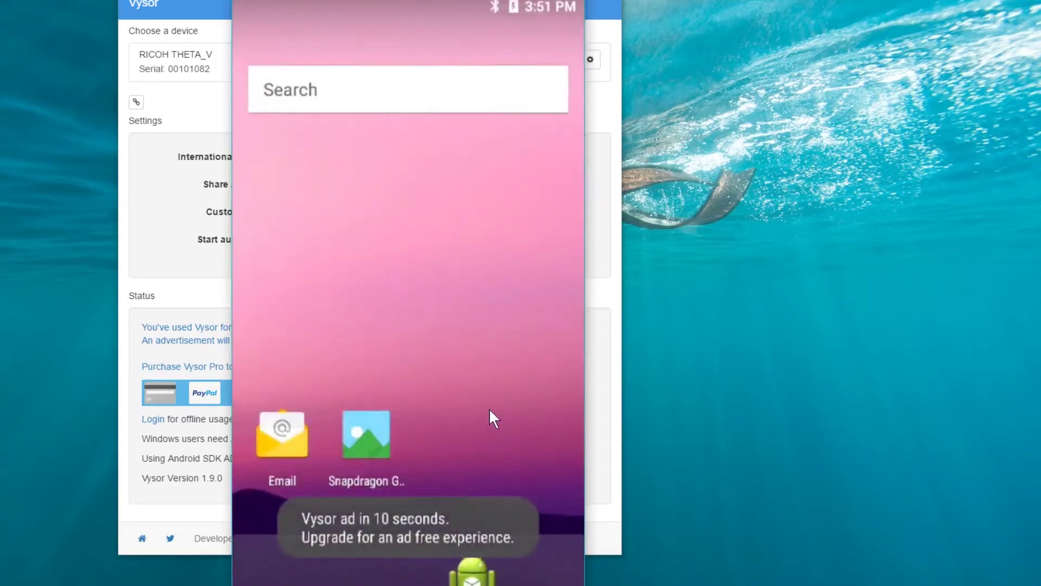
- Switch WLAN on in the THETA's Settings and select the learniot network
click(407, 513)
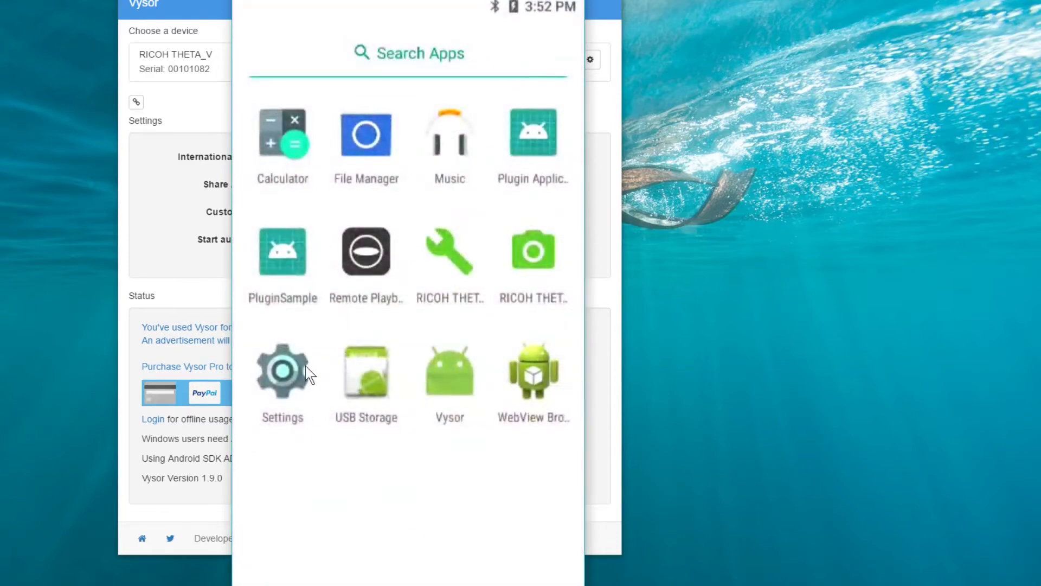
click(303, 380)
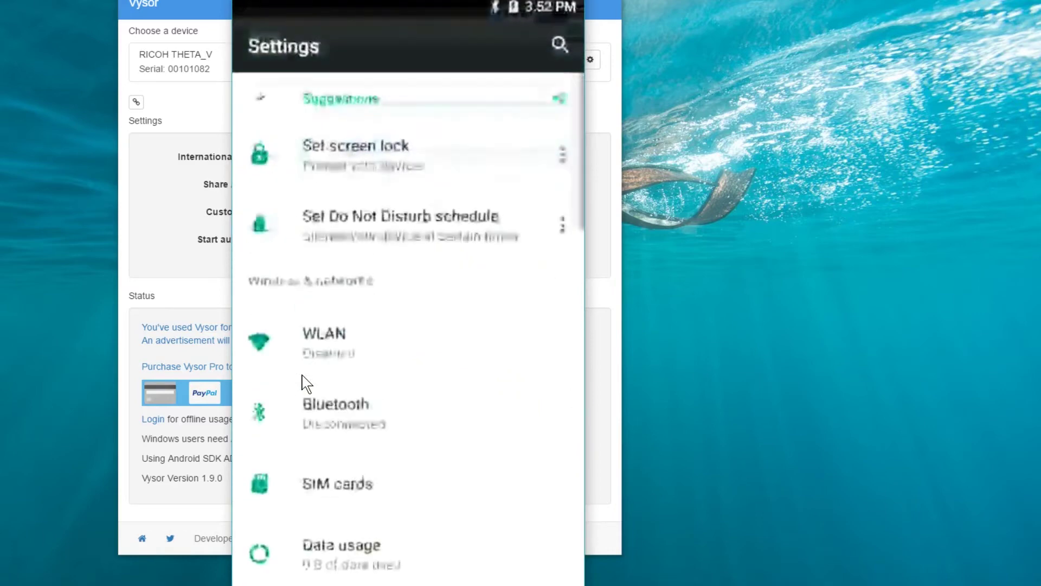
click(342, 339)
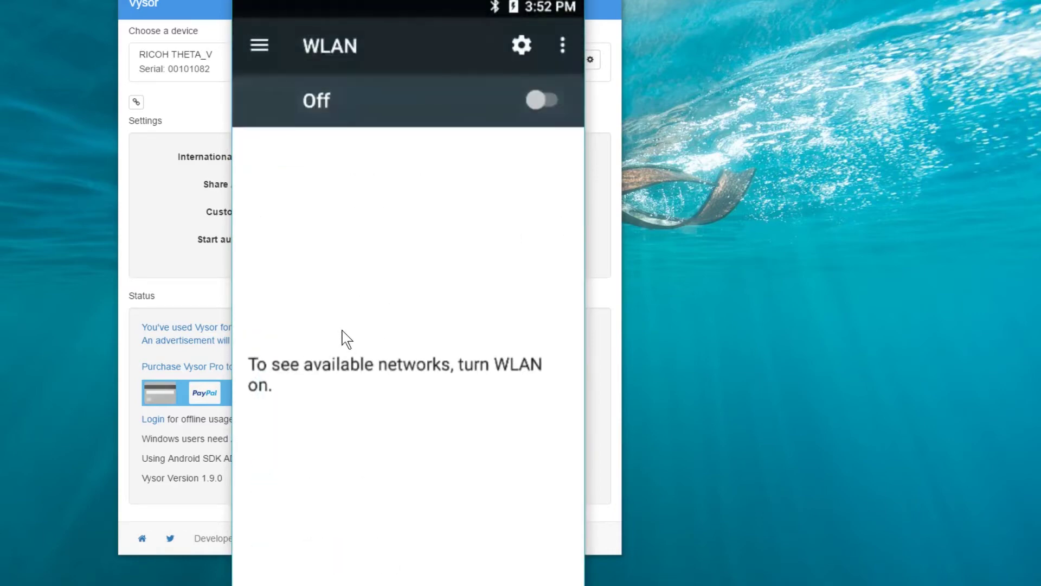
click(534, 98)
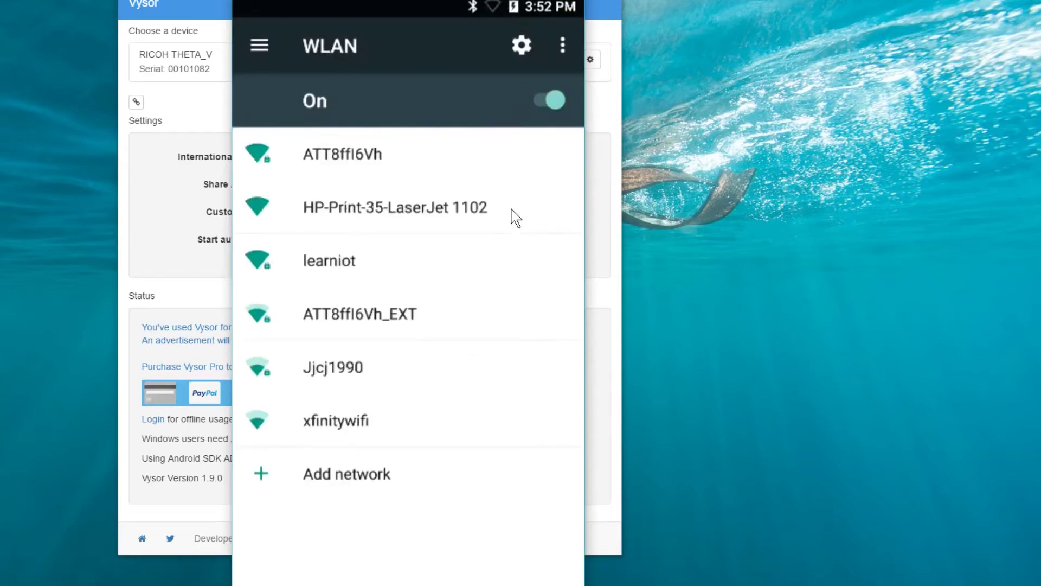
click(351, 263)
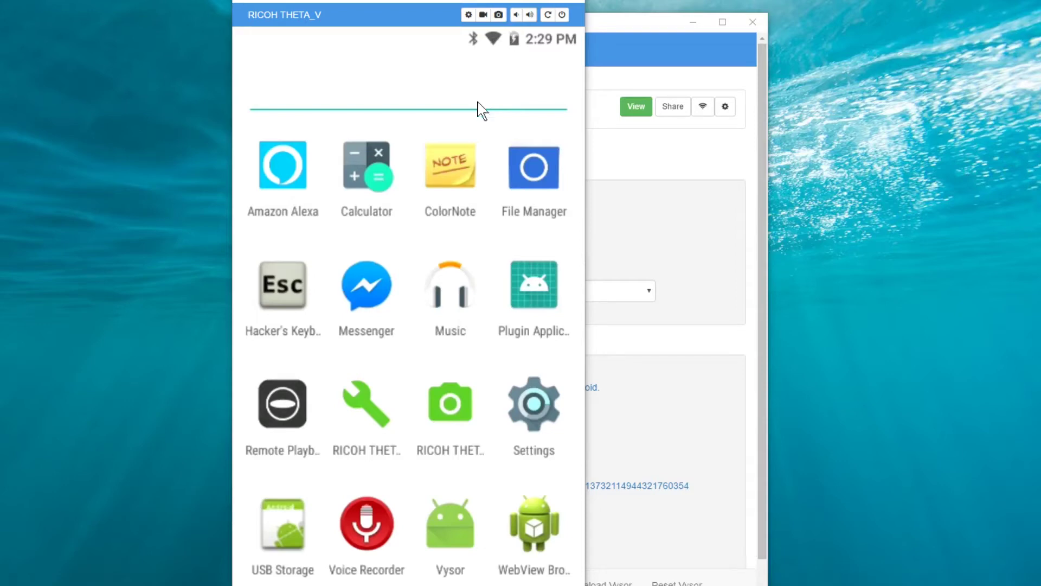
- Enable developer mode via Build number in About phone, then find Developer options under System
click(516, 401)
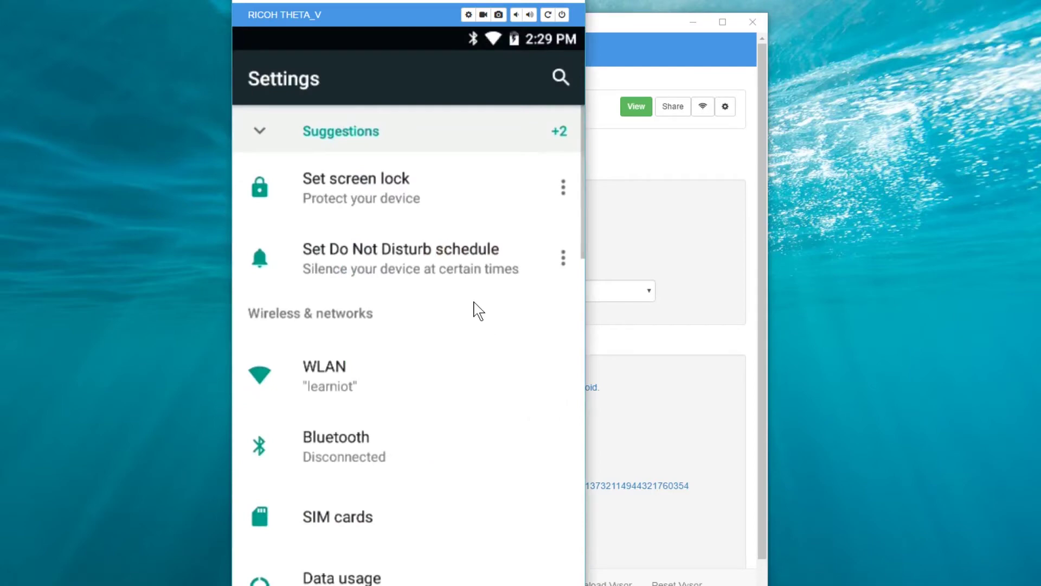
scroll(477, 310, down, 10)
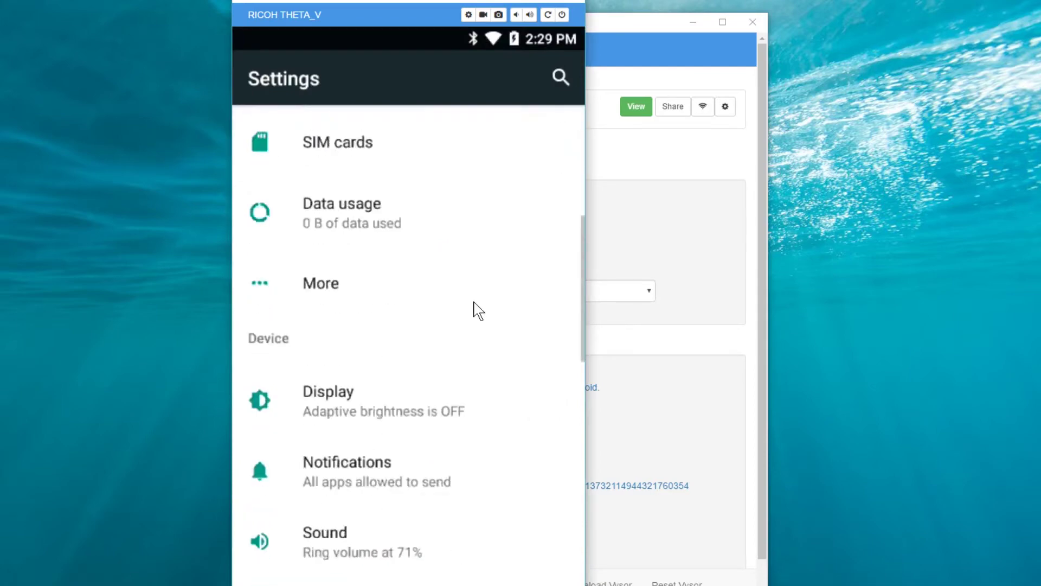
scroll(478, 310, down, 10)
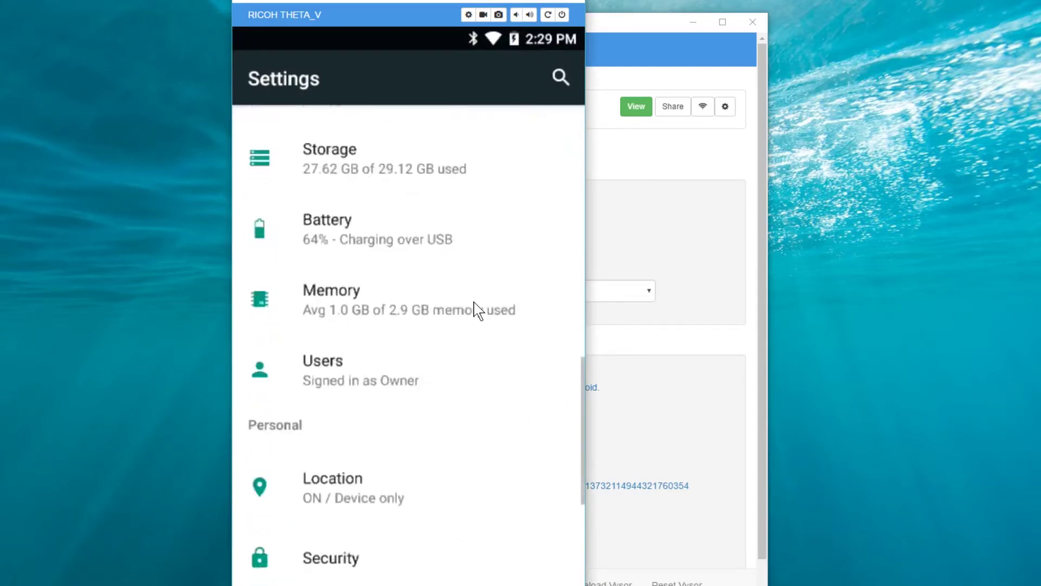
scroll(478, 311, down, 3)
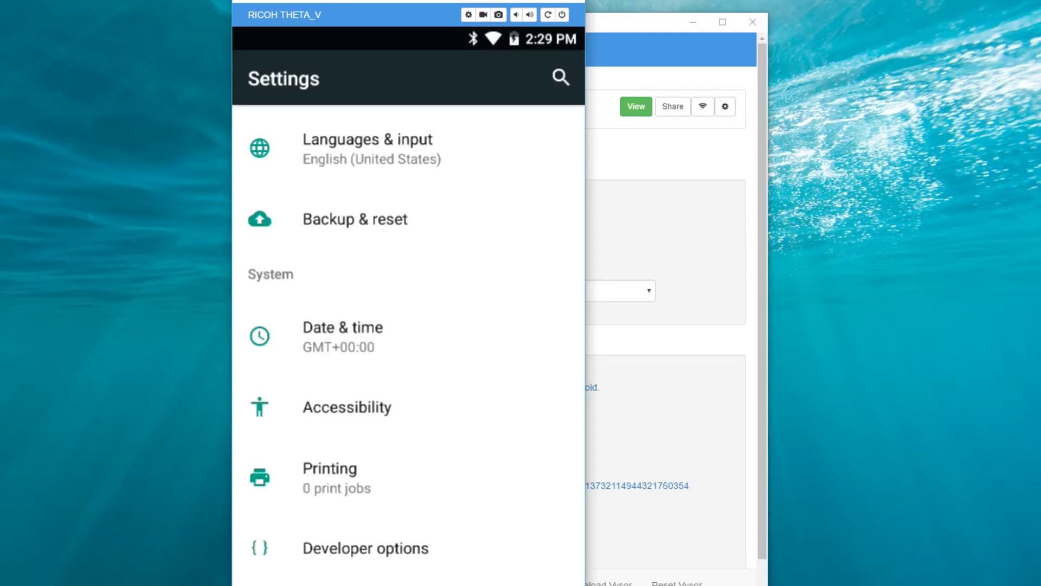
click(472, 584)
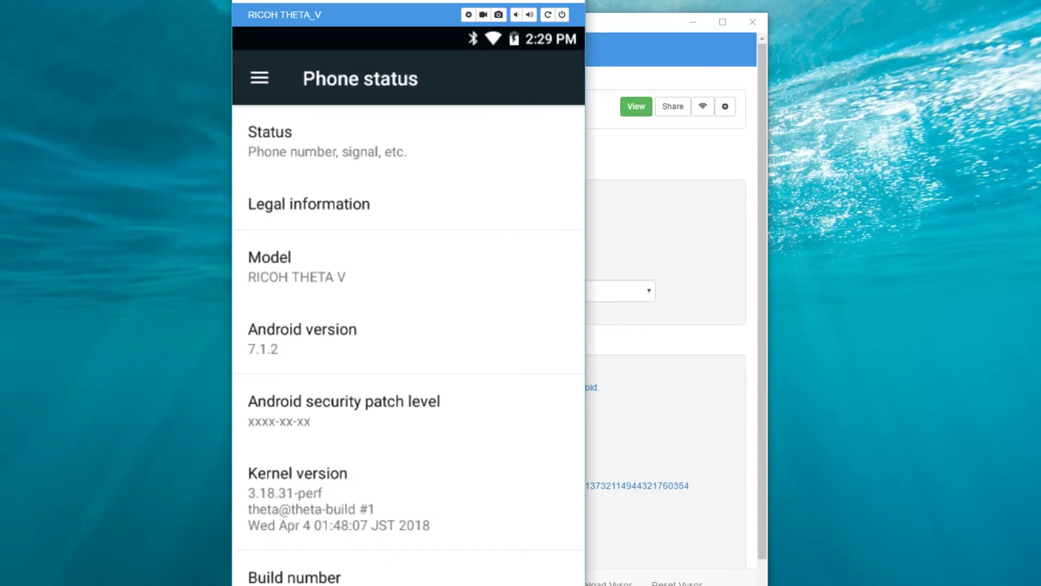
click(344, 583)
click(259, 79)
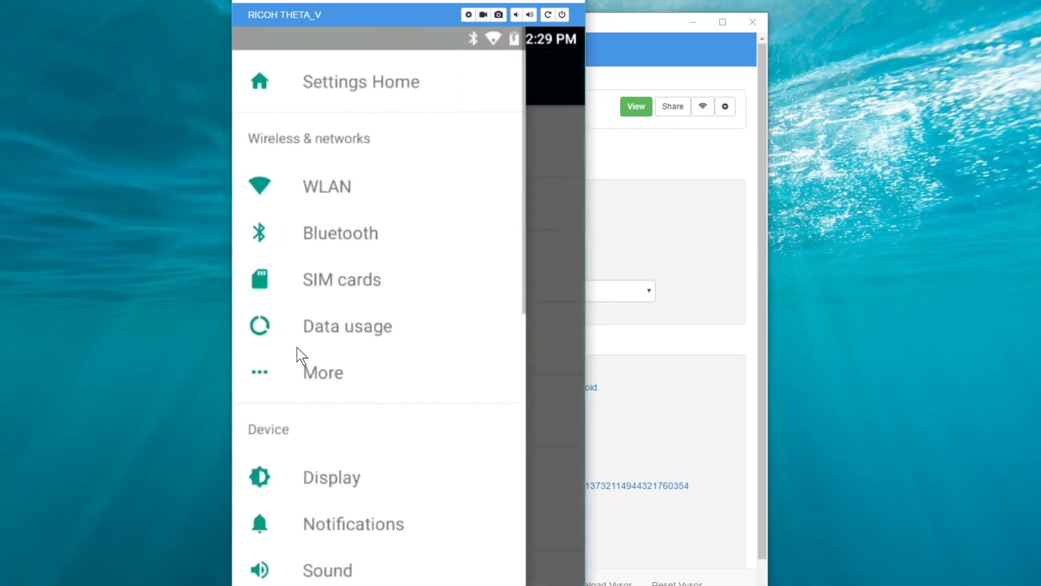
scroll(318, 426, down, 12)
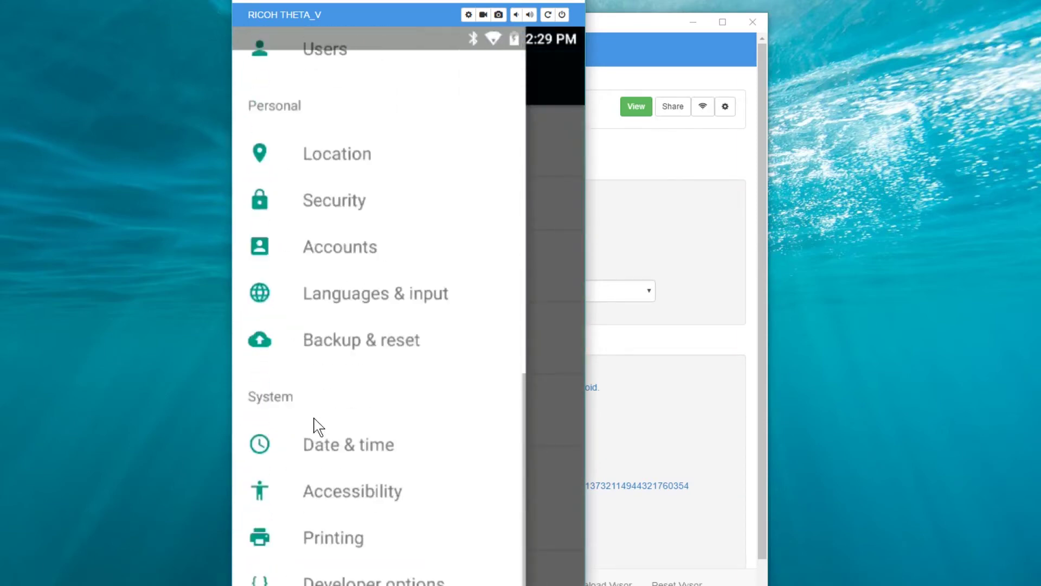
- Stop the RICOH THETA V app's CameraService from Developer options' Running services
click(343, 580)
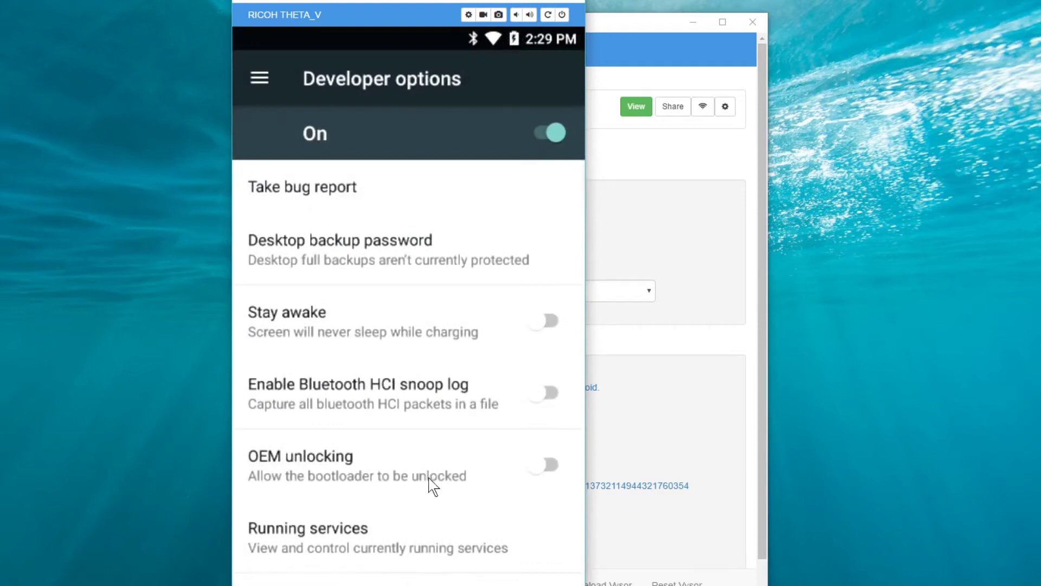
click(337, 530)
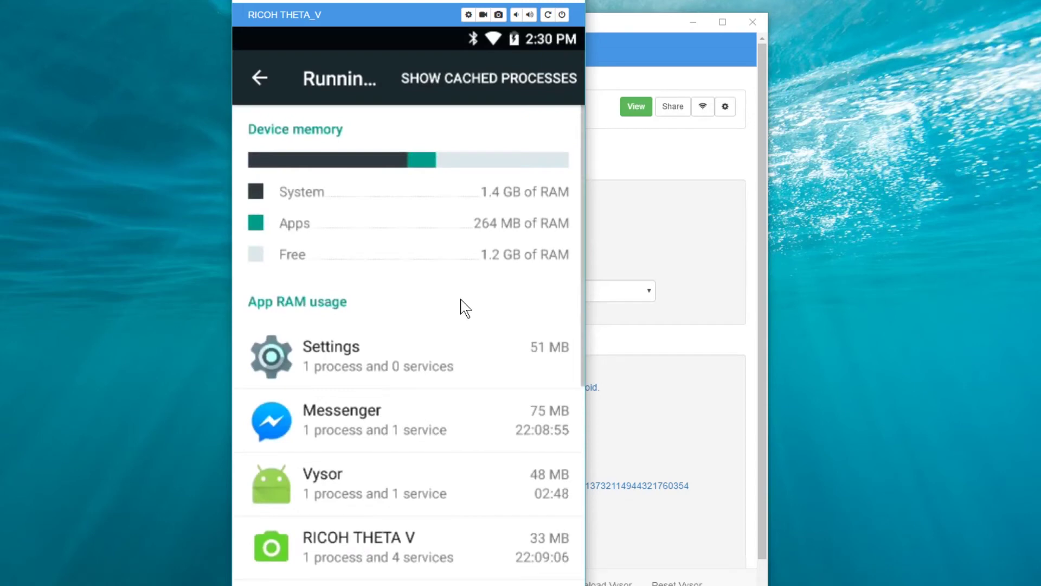
scroll(462, 307, down, 3)
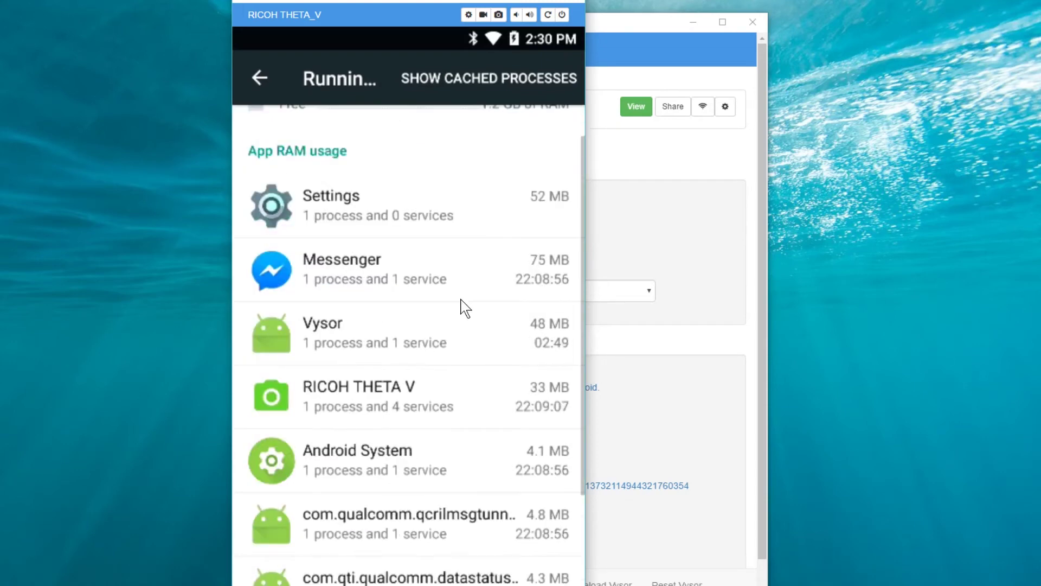
click(378, 403)
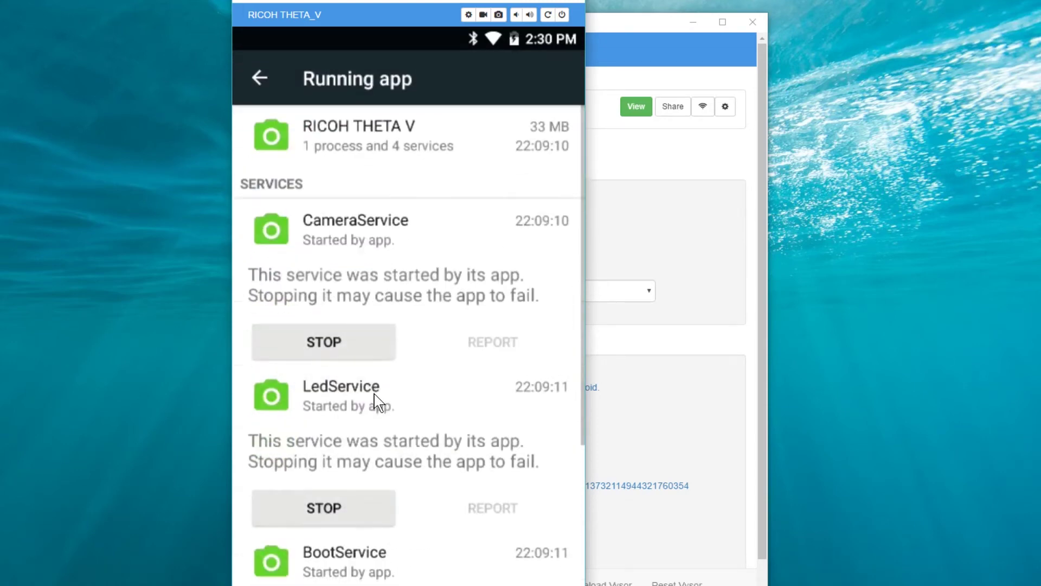
click(362, 348)
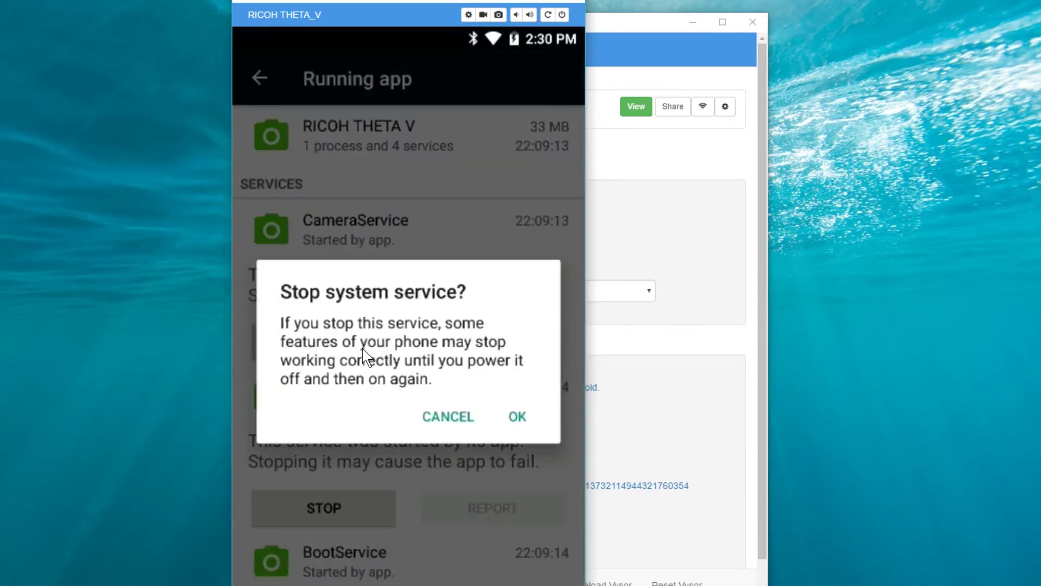
click(522, 417)
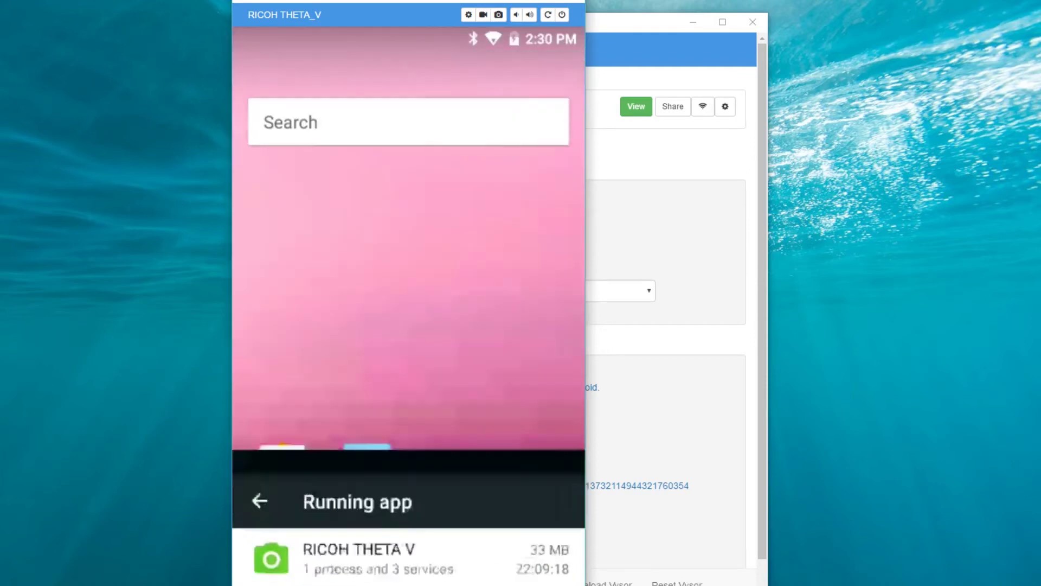
drag(403, 545, 434, 271)
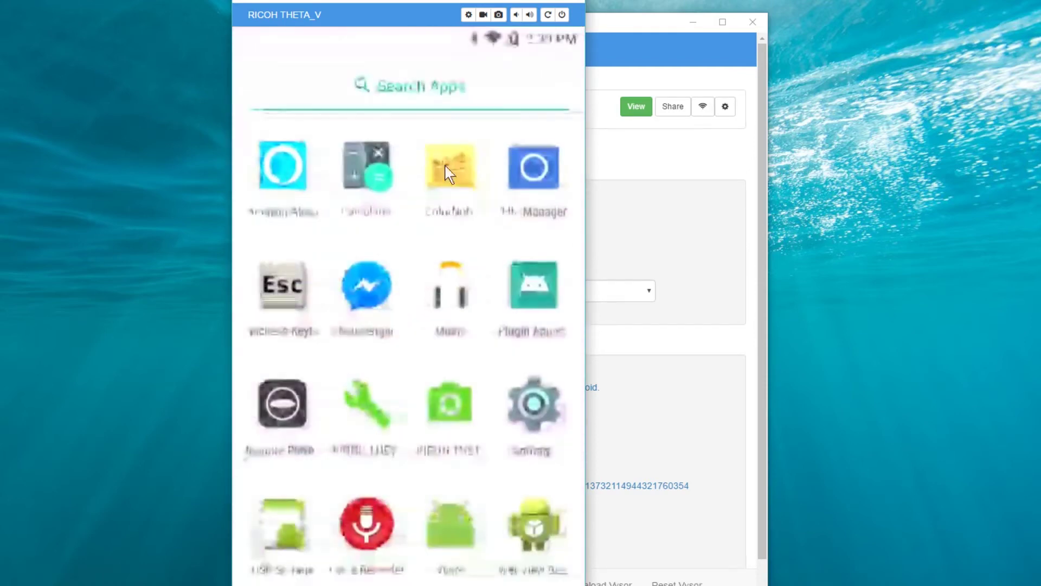
click(446, 101)
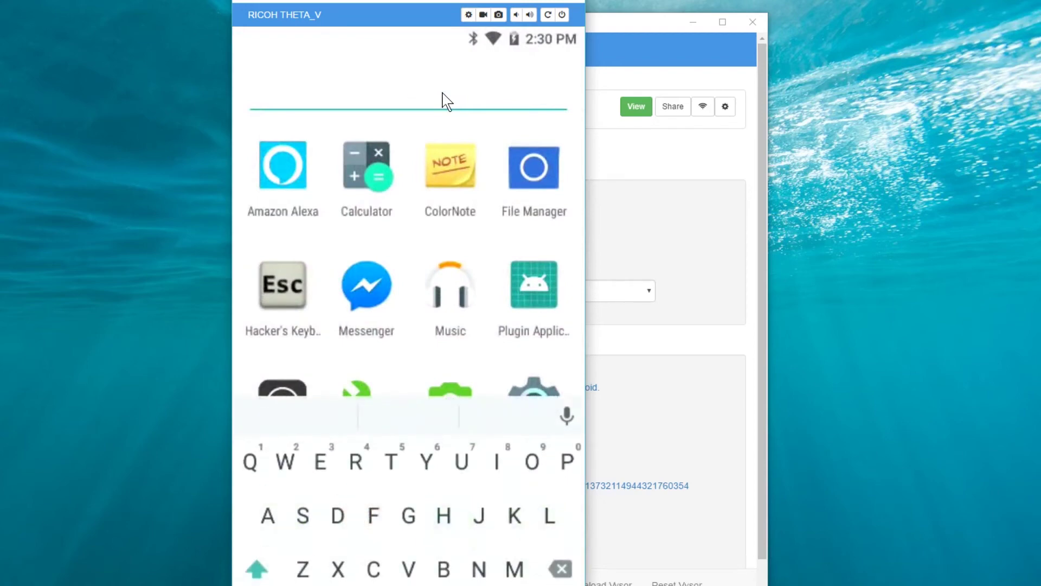
text(tes)
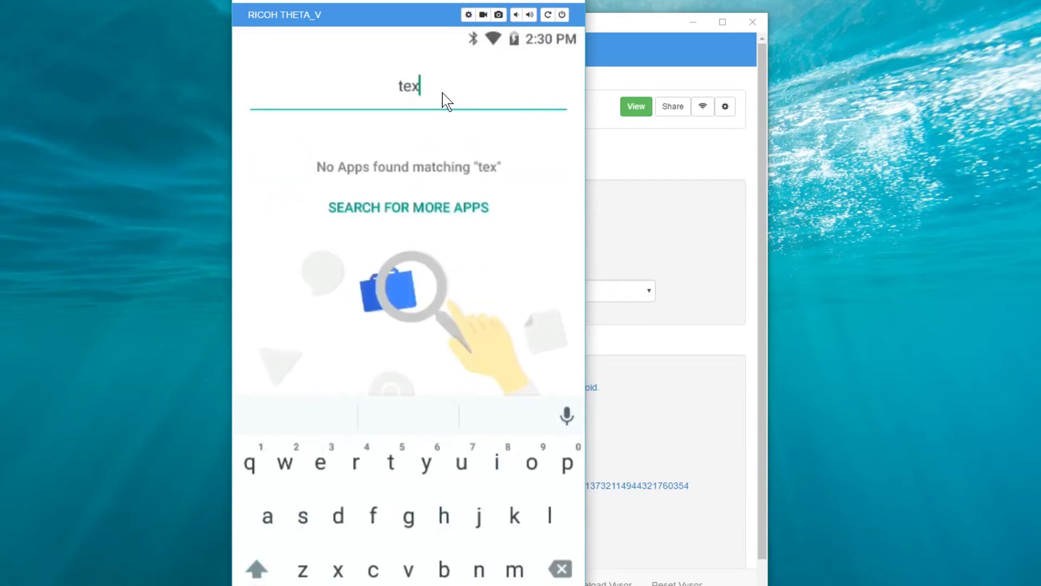
key(BackSpace)
text(xt)
key(BackSpace)
key(BackSpace)
key(BackSpace)
key(BackSpace)
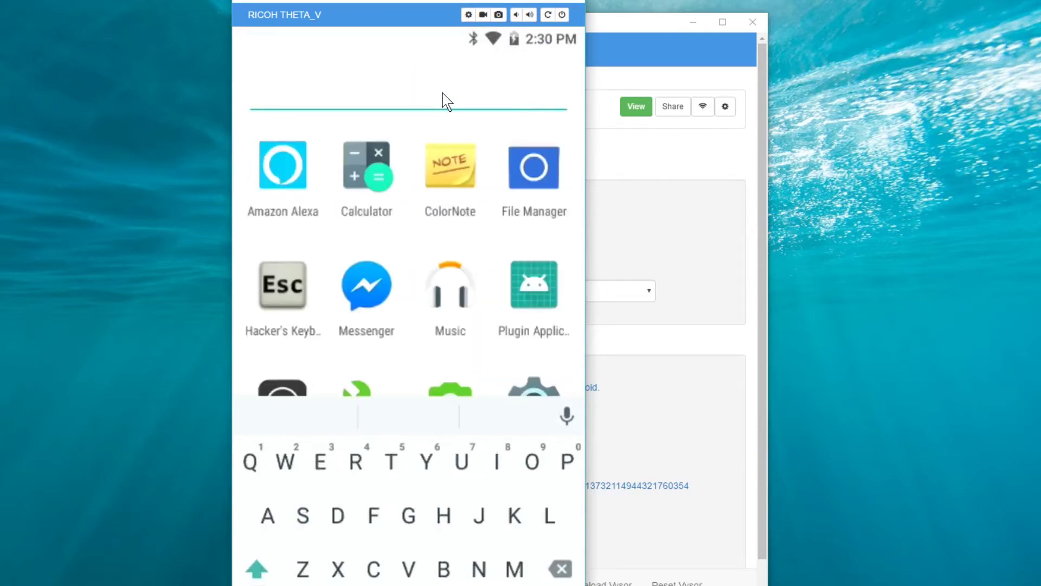
text(go)
key(BackSpace)
key(BackSpace)
click(450, 173)
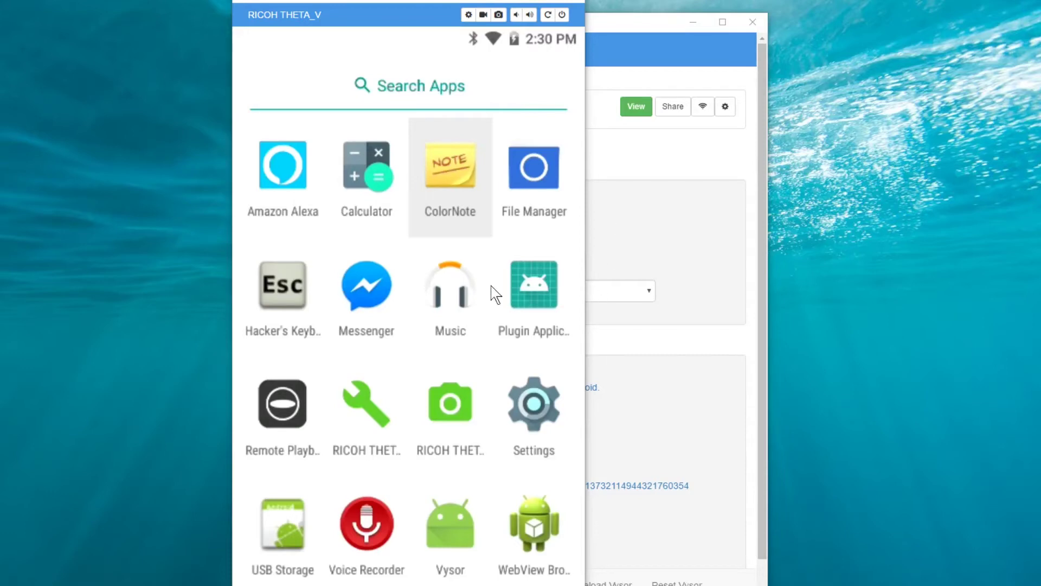
- Confirm the Wi-Fi network is connected, then launch WebView Browser Tester from the app grid
click(526, 395)
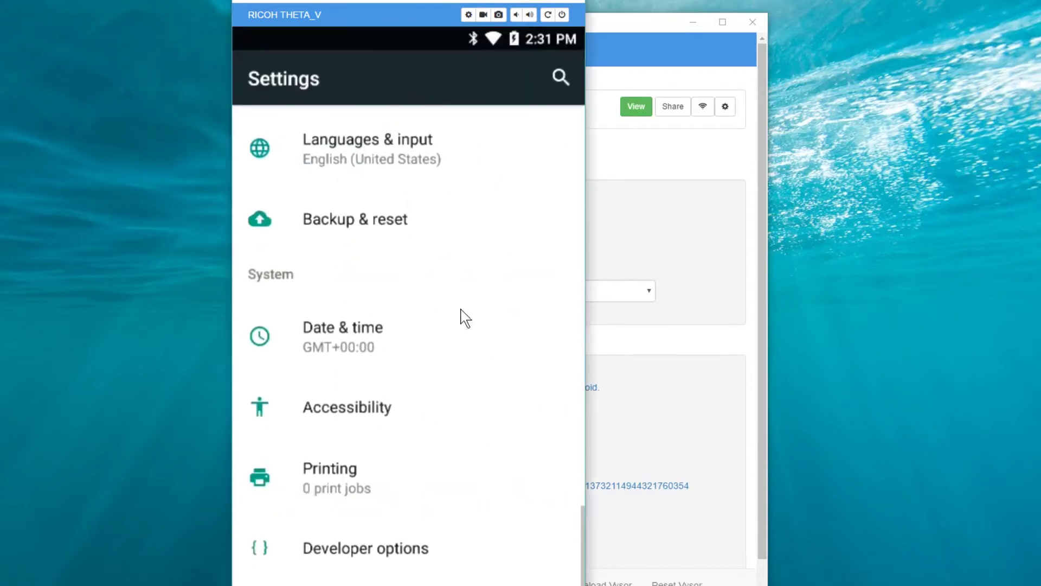
scroll(407, 244, up, 3)
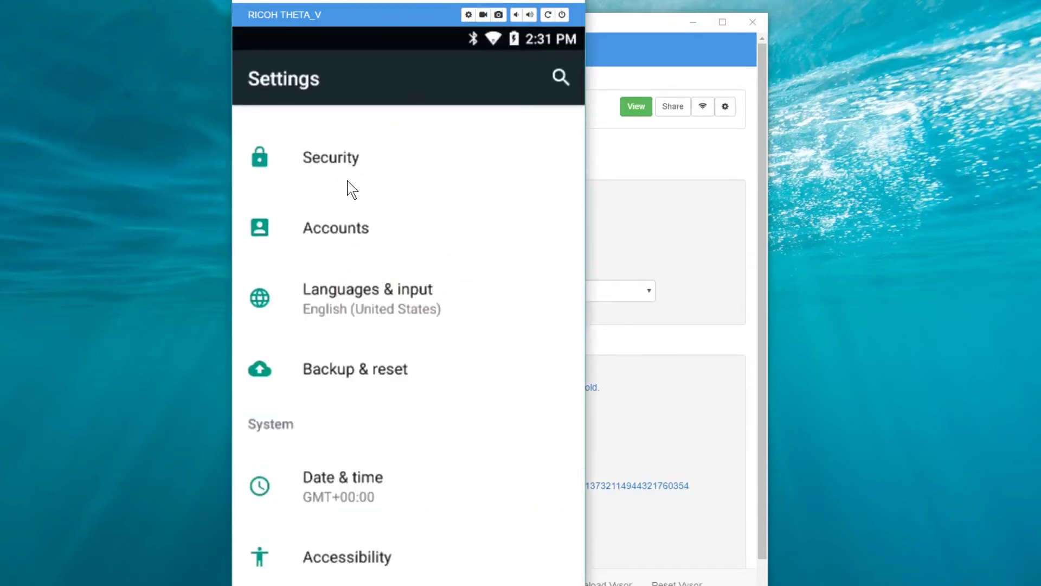
scroll(347, 374, up, 10)
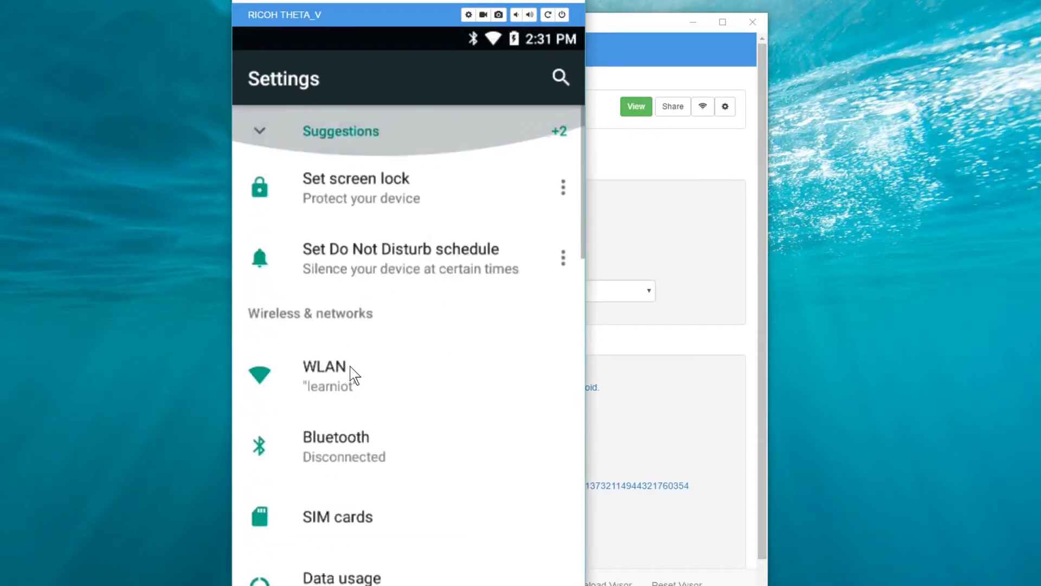
click(337, 375)
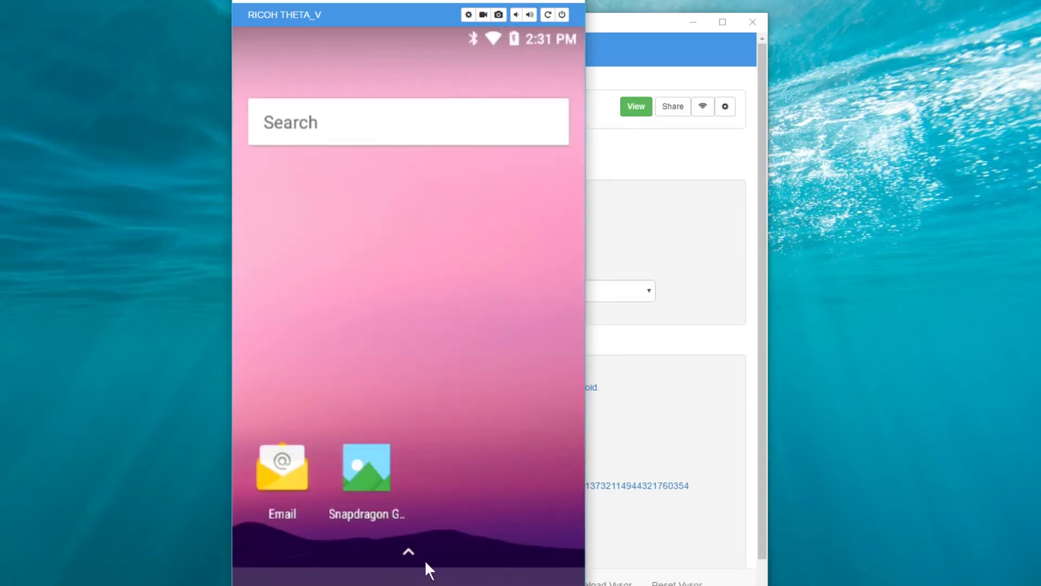
click(419, 548)
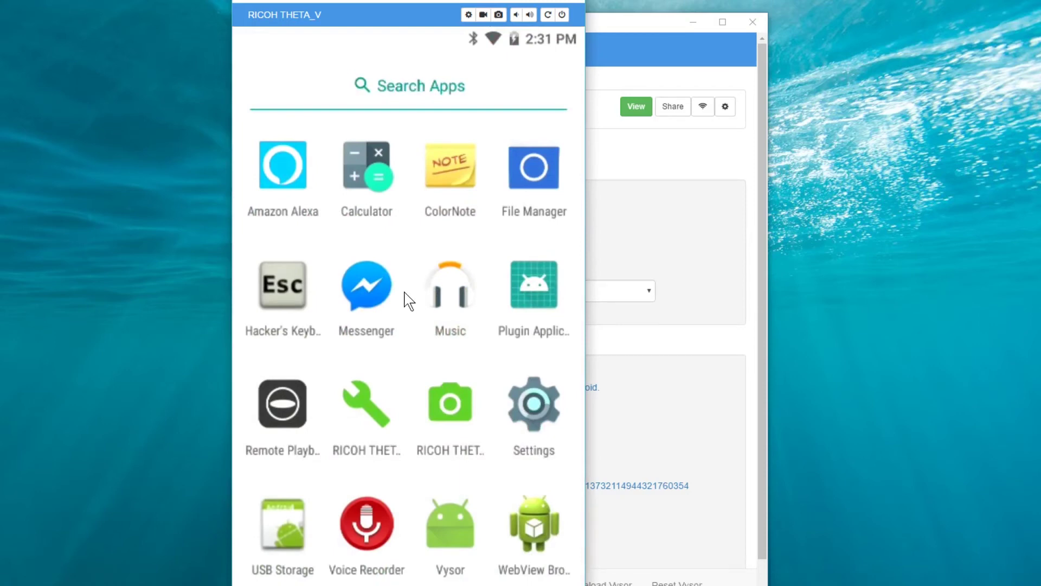
click(534, 526)
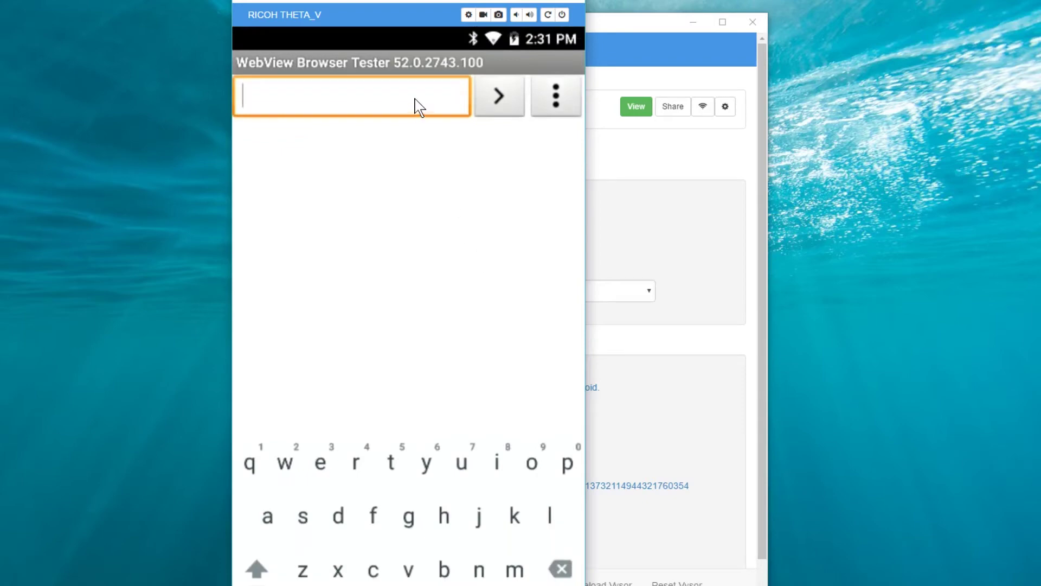
- Load theta360.guide in WebView Browser Tester and scroll through the page
text(theta36)
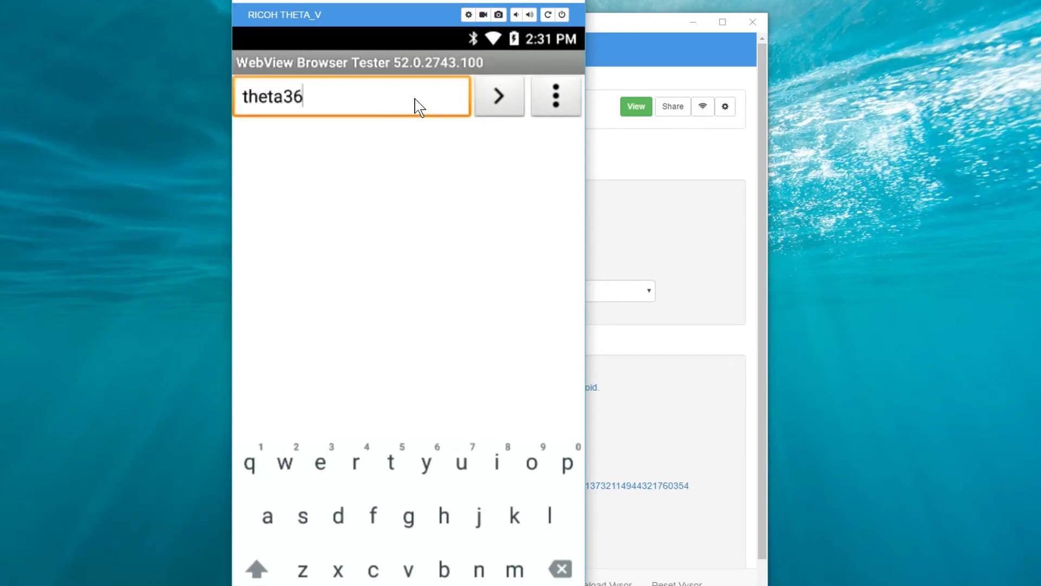
text(0.guide)
key(Return)
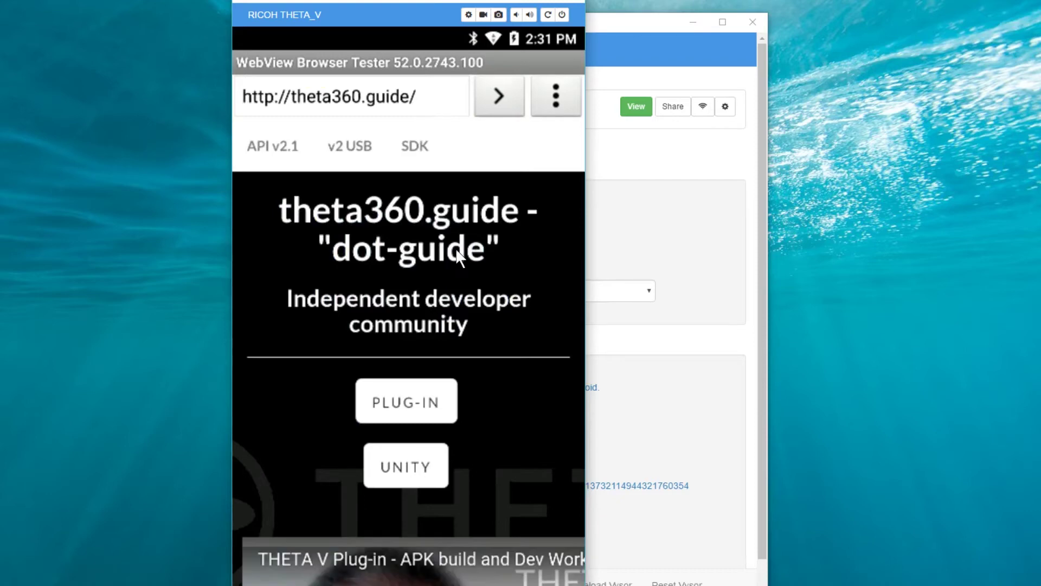
scroll(455, 249, down, 5)
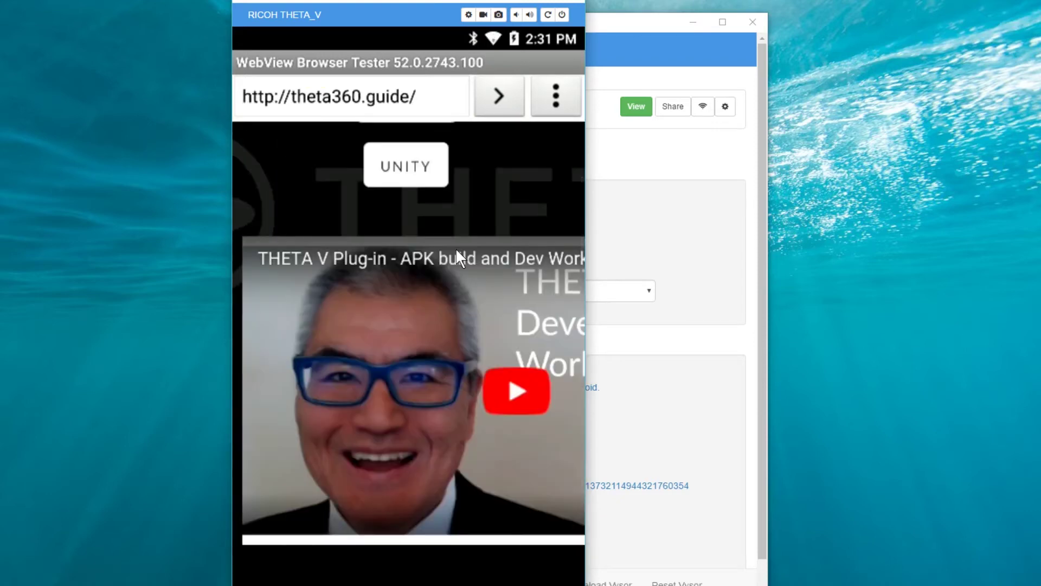
scroll(456, 249, up, 3)
scroll(456, 248, down, 7)
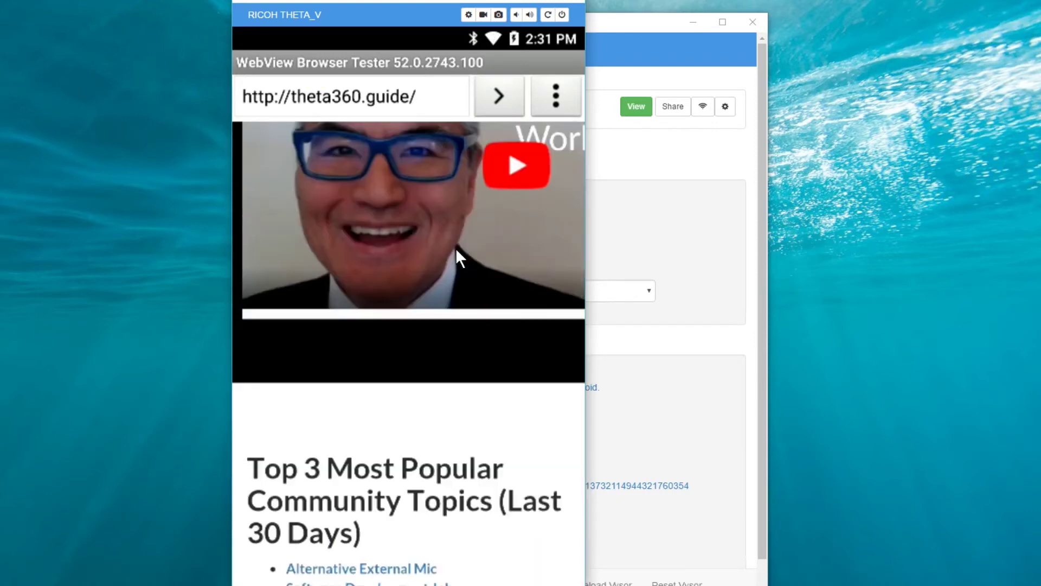
scroll(455, 248, down, 5)
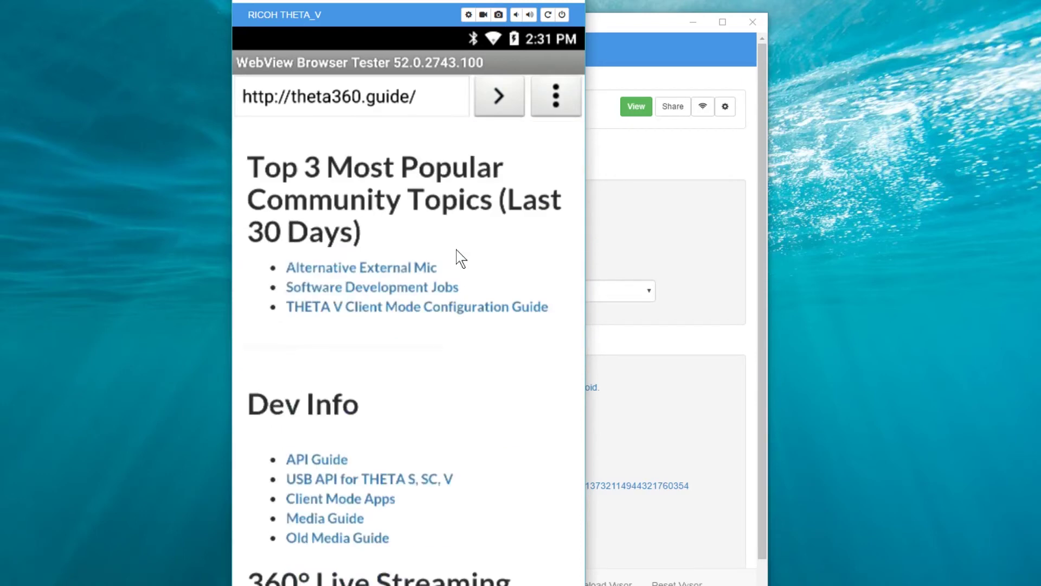
scroll(457, 254, down, 2)
scroll(456, 254, up, 1)
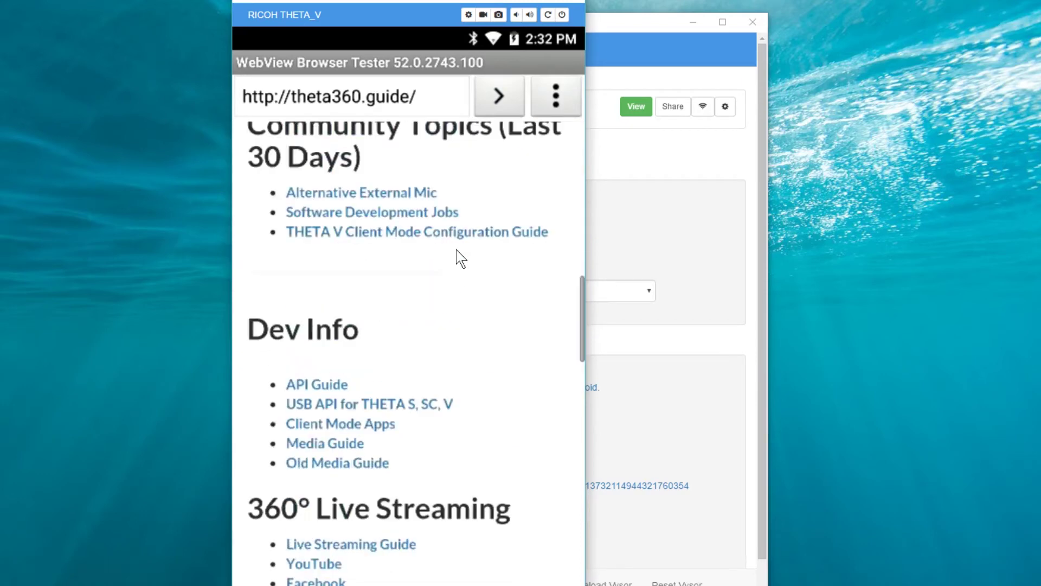
- Follow the API Guide link and scroll through the THETA Developers Unofficial API Guide
click(320, 385)
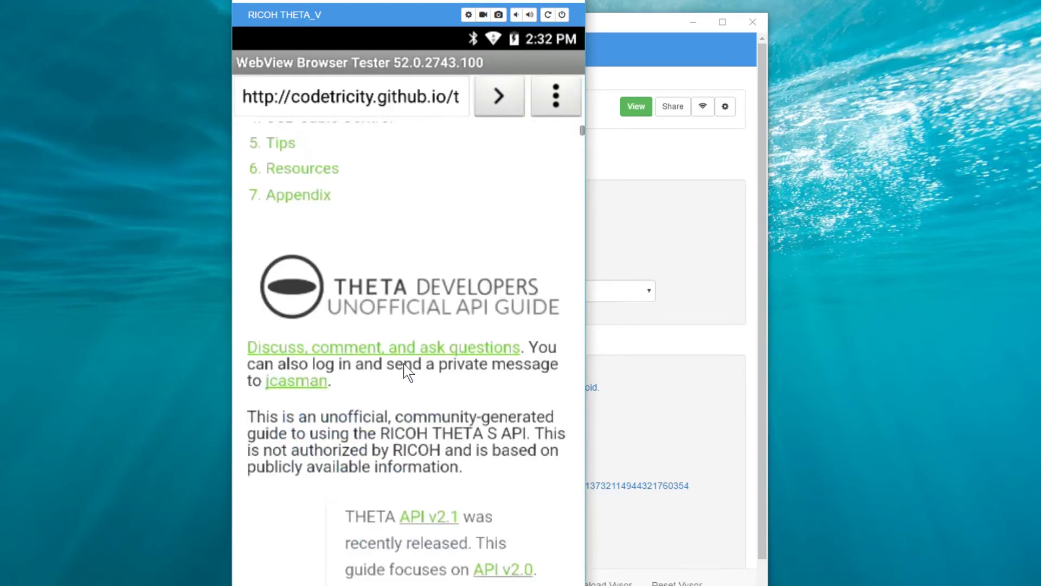
scroll(406, 372, down, 5)
scroll(407, 372, up, 4)
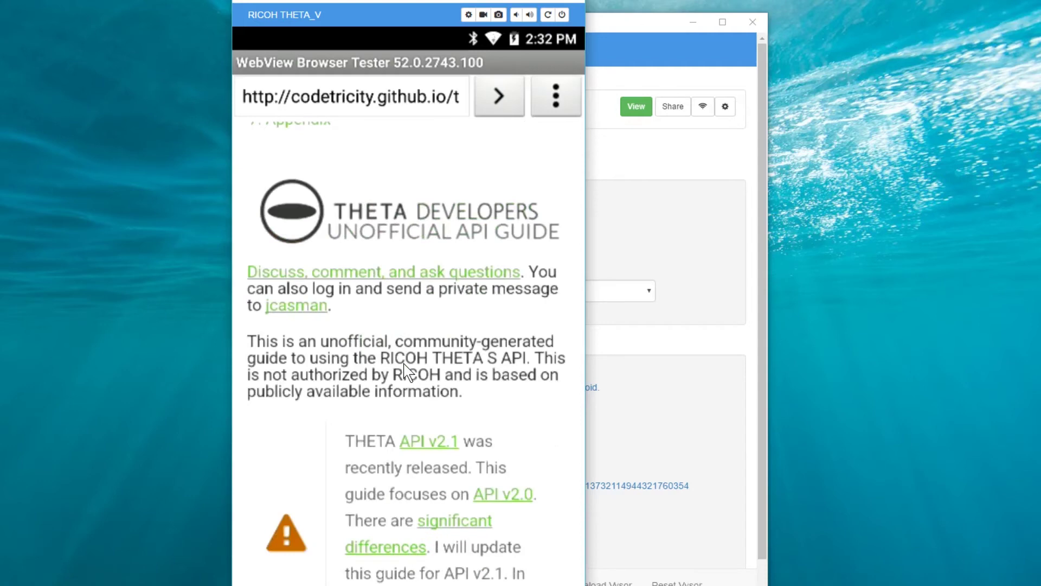
scroll(407, 372, up, 2)
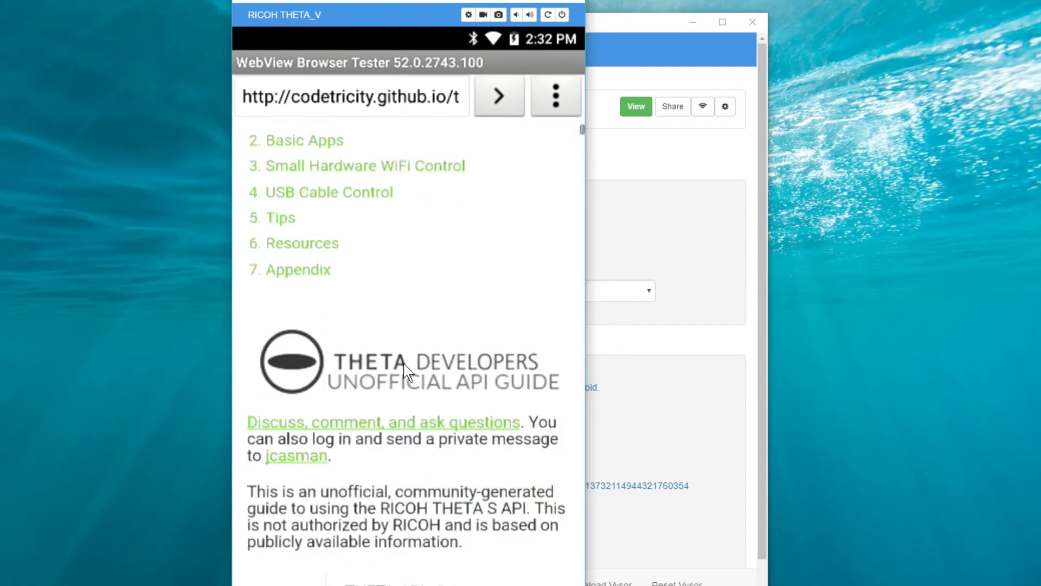
scroll(407, 372, up, 1)
scroll(412, 358, up, 1)
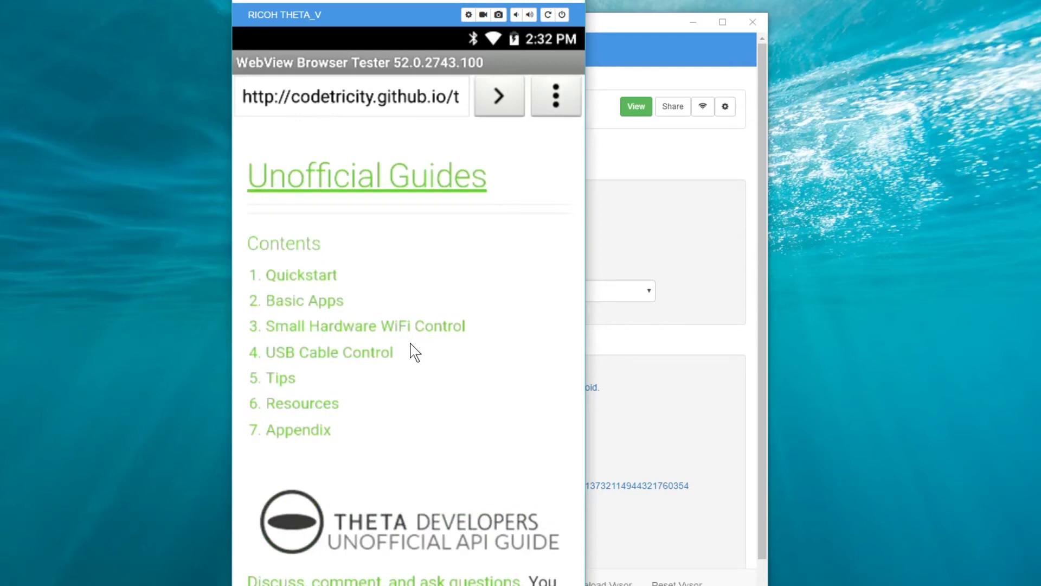
scroll(412, 350, down, 4)
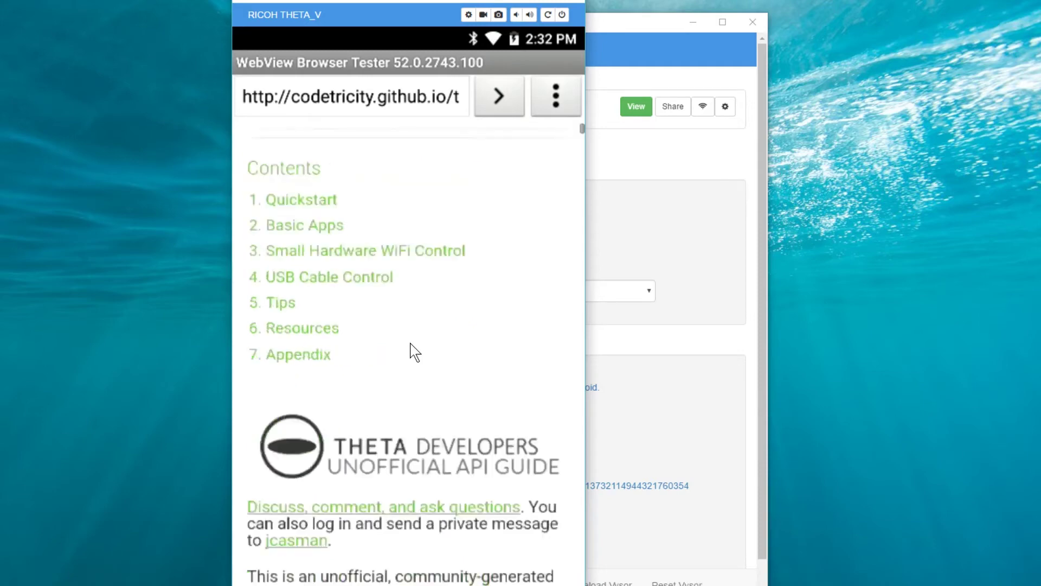
scroll(401, 408, down, 4)
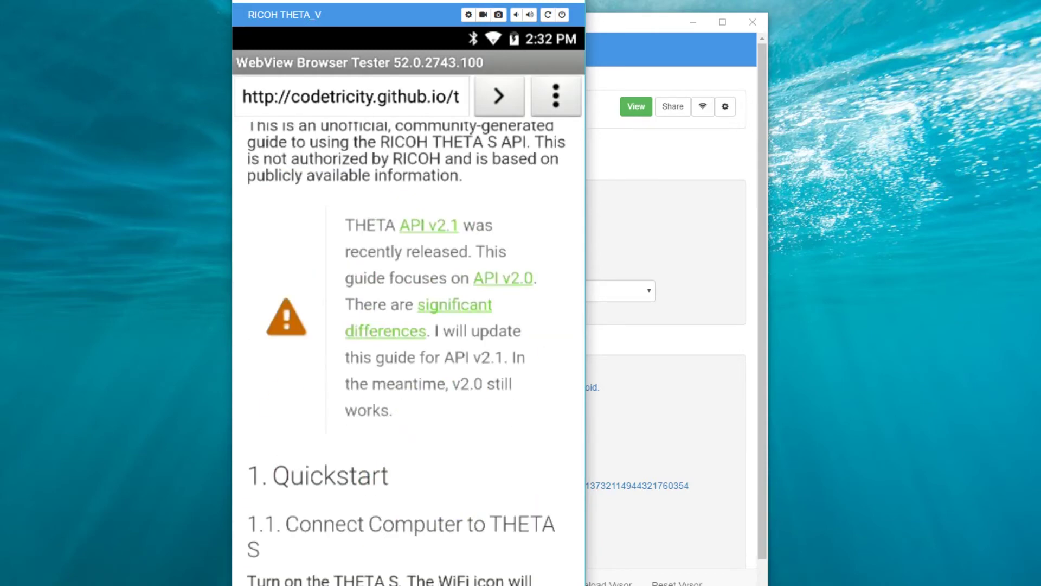
click(532, 543)
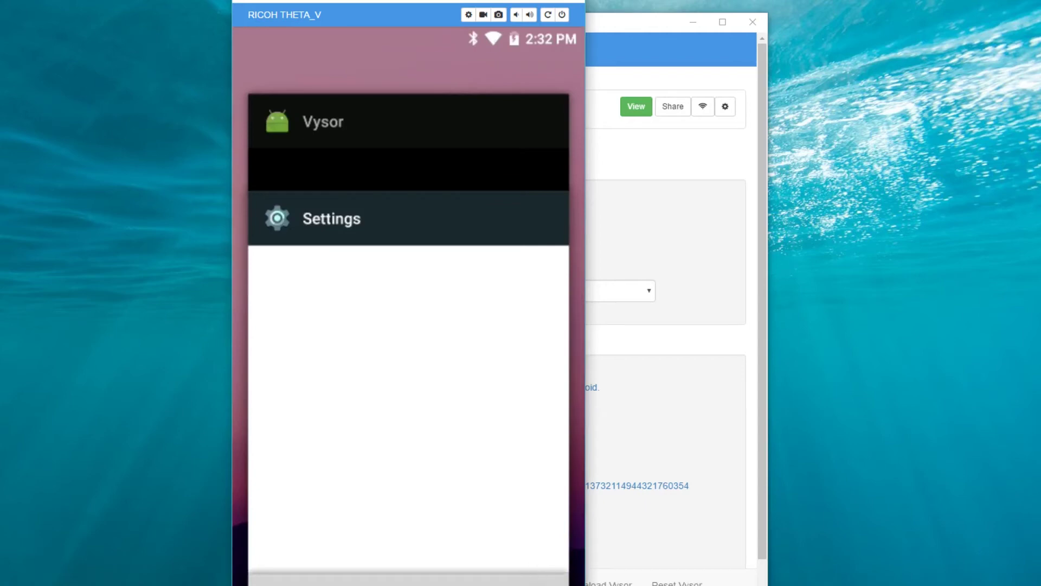
- Clear WebView Browser Tester from recent apps, then launch ColorNote from the app drawer
click(532, 544)
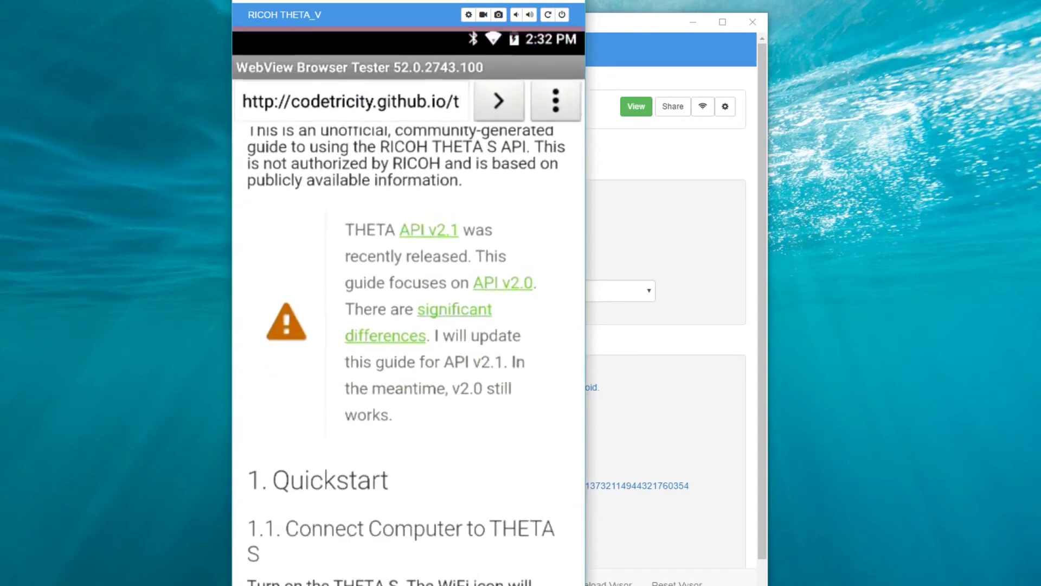
click(502, 578)
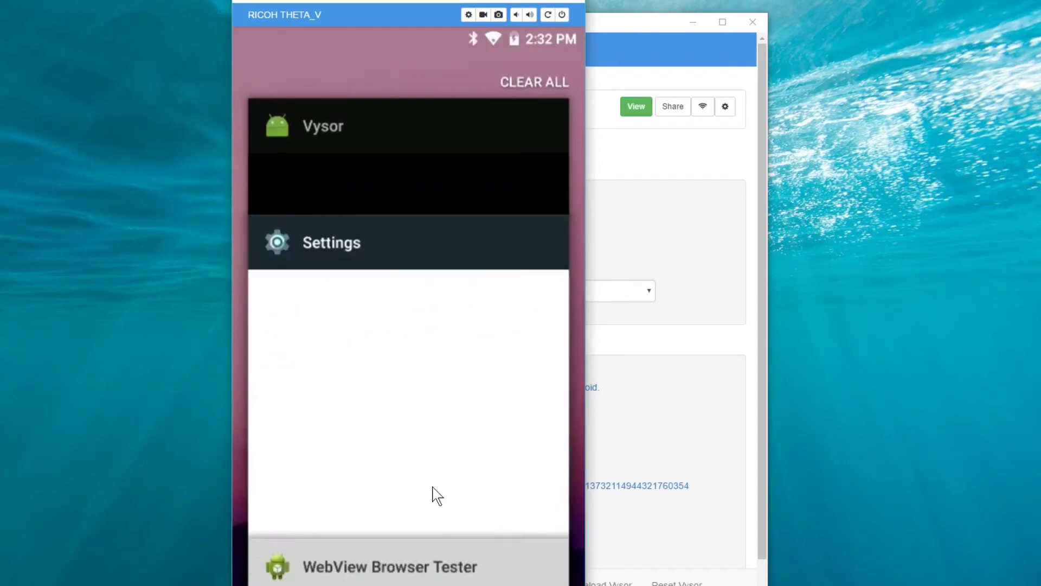
drag(441, 548, 634, 562)
click(541, 567)
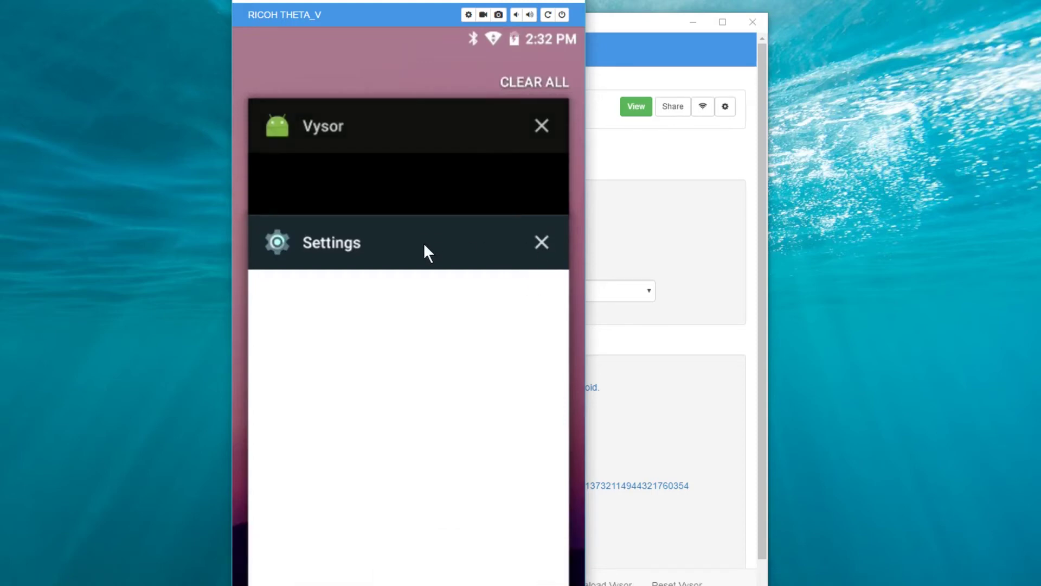
key(Escape)
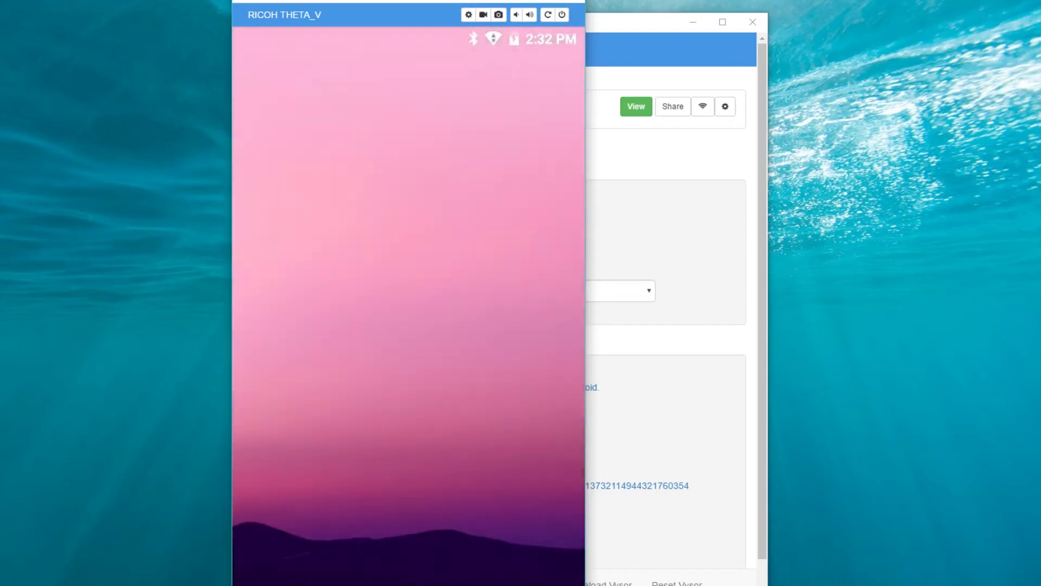
click(408, 555)
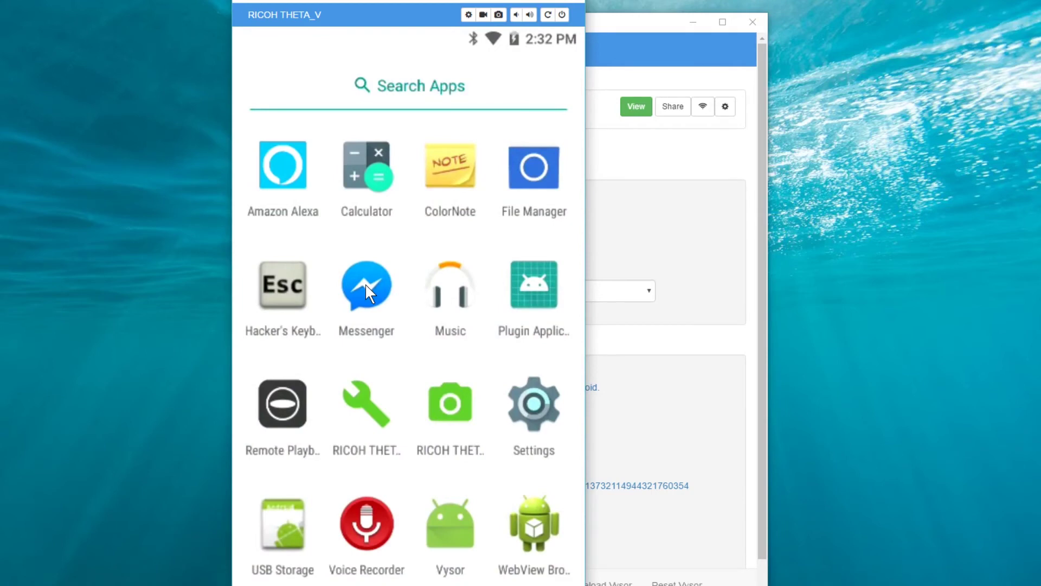
click(450, 172)
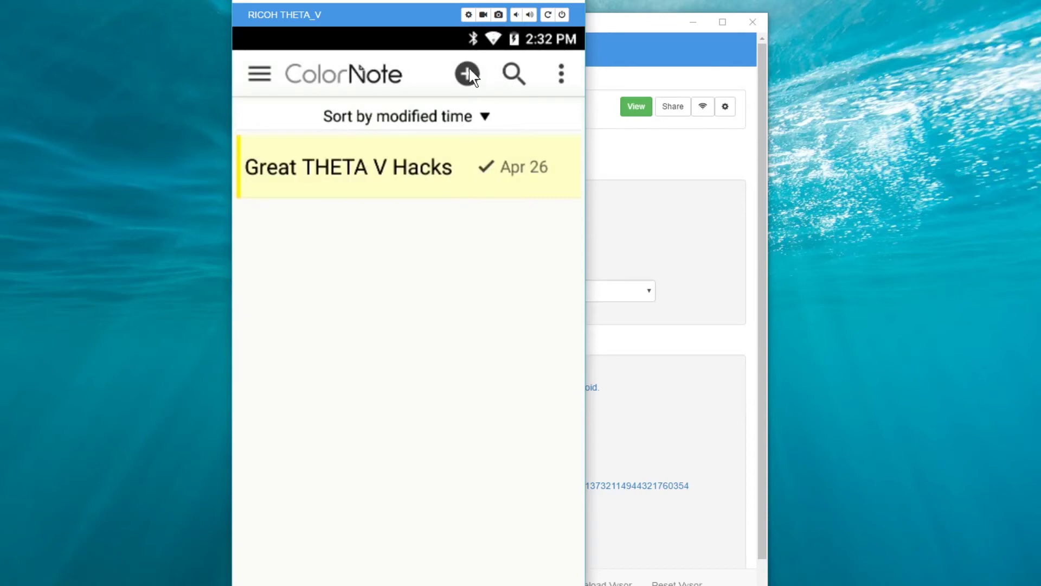
- Create a ColorNote text note reading 'Typing works and text can be saved' and save it
click(469, 74)
click(327, 350)
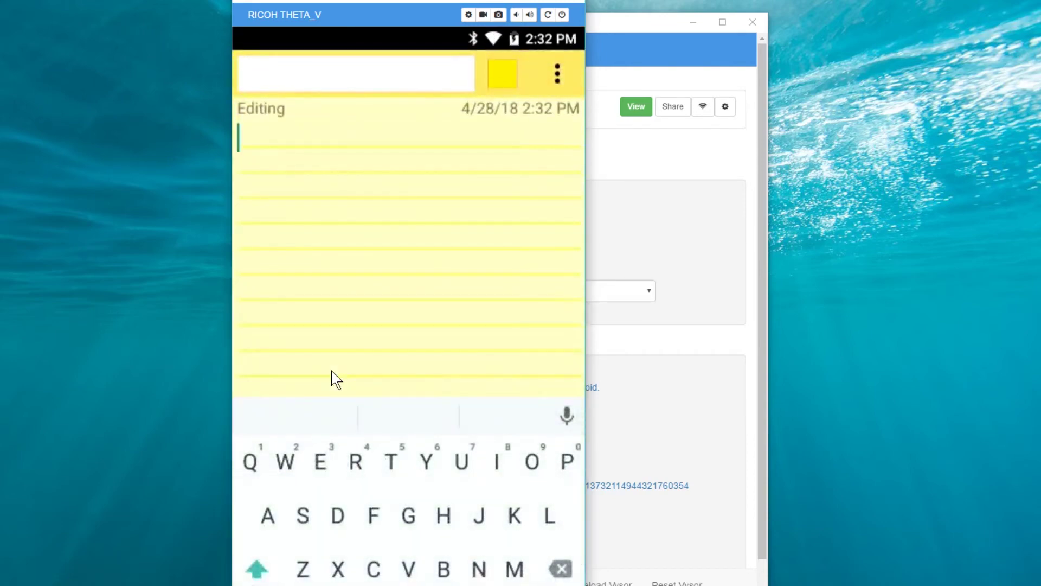
text(Ty)
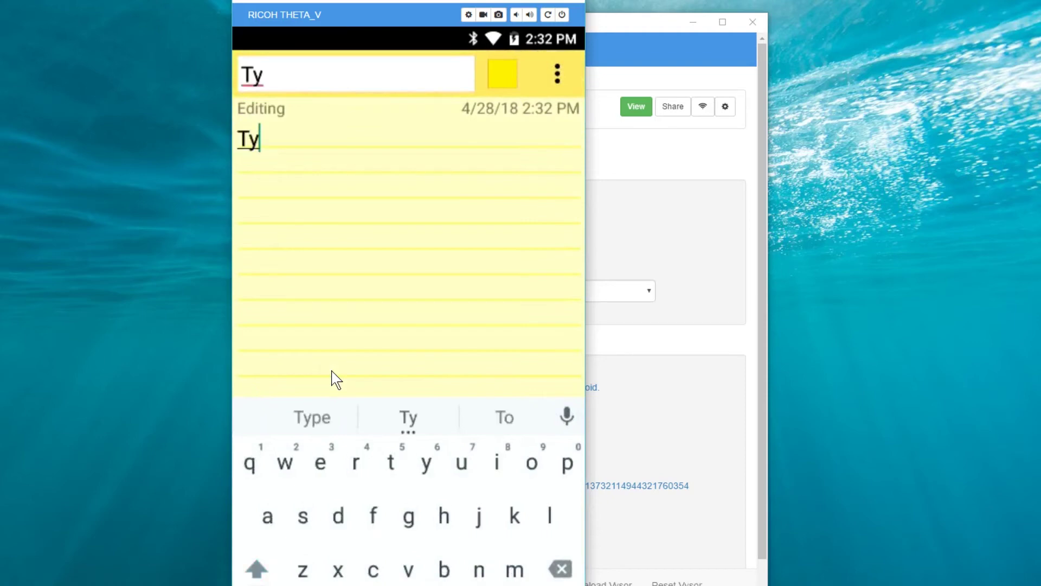
text(ping works )
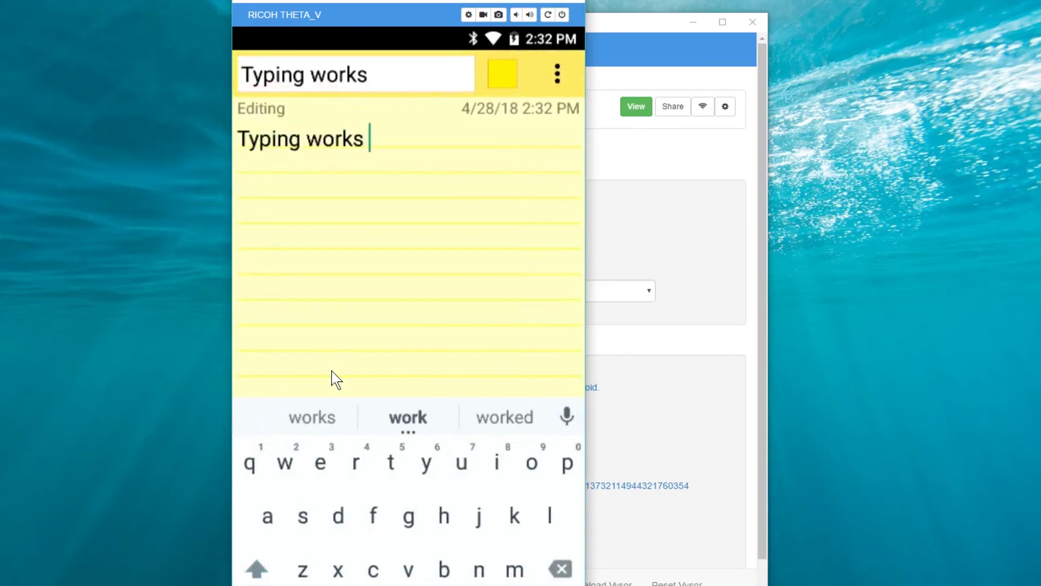
text(and text can b)
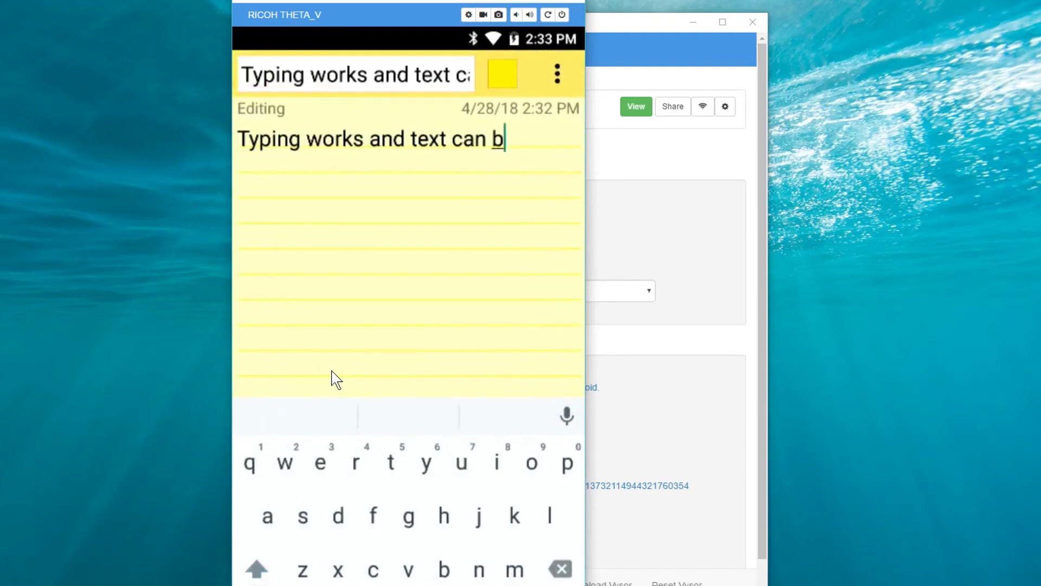
text(e saved)
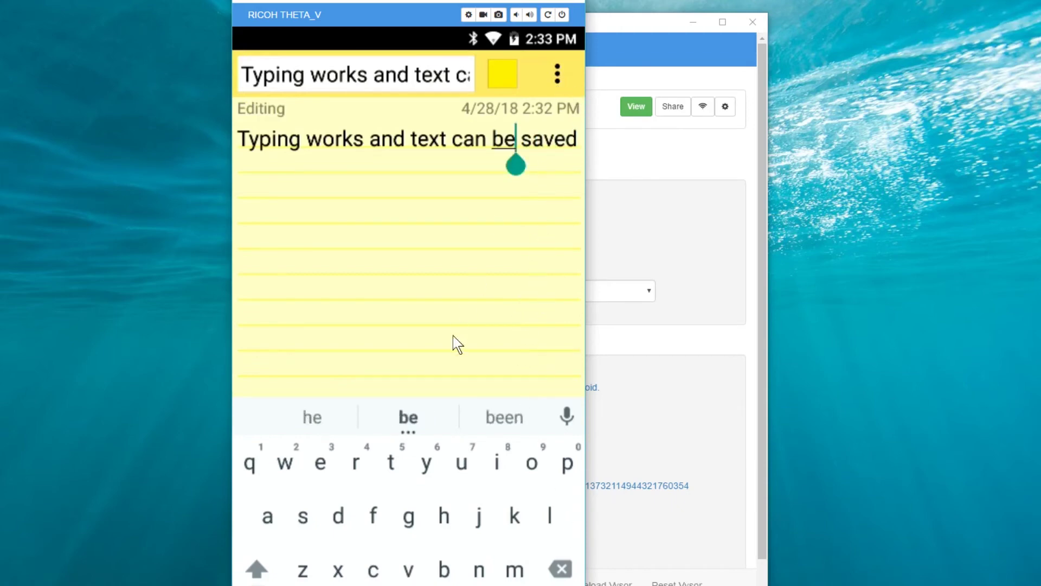
middle_click(441, 564)
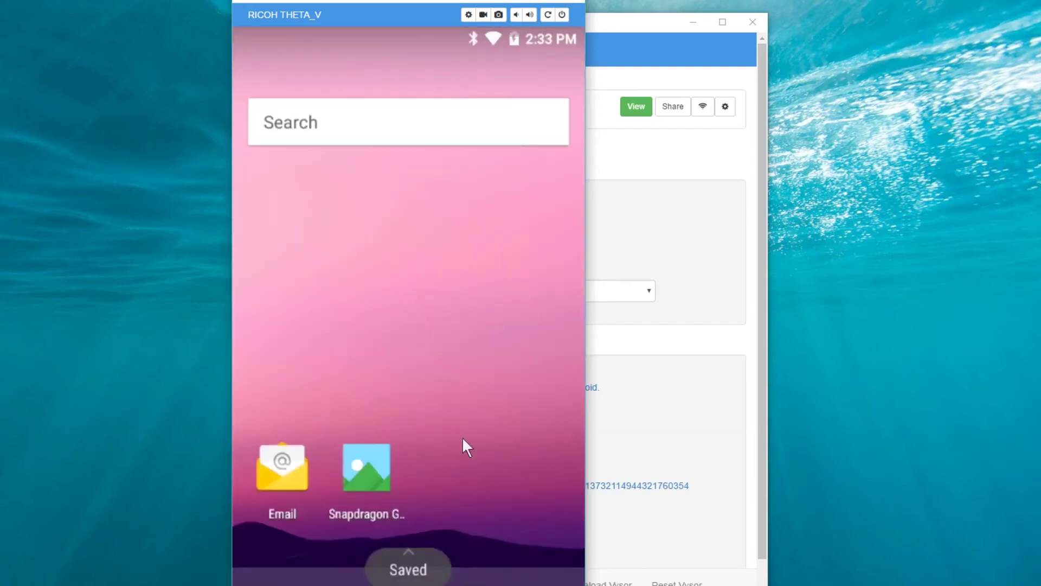
scroll(407, 542, down, 2)
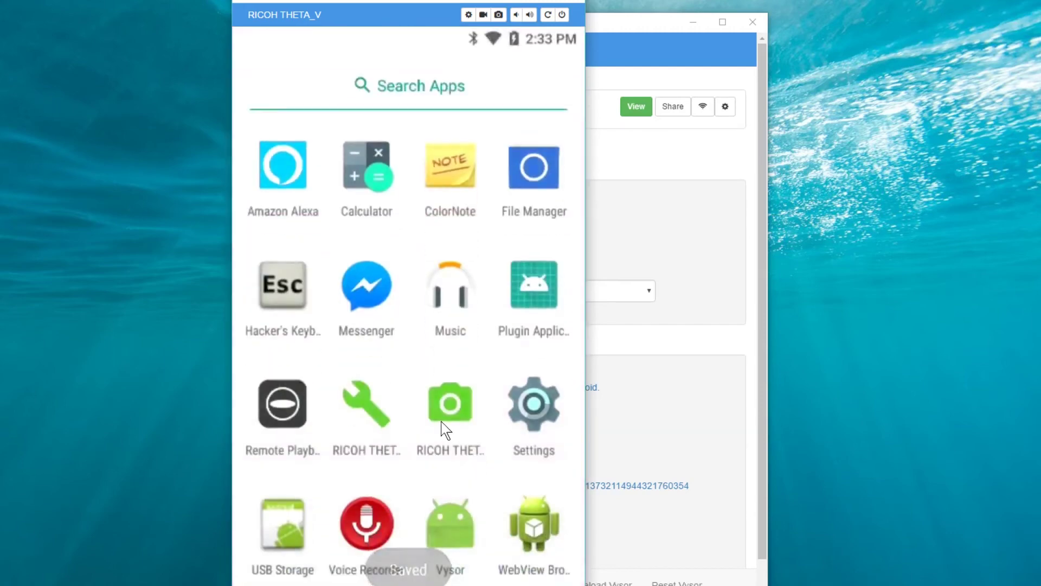
- Play MLKDream_64kb in the Music app, then return to the home screen
click(464, 290)
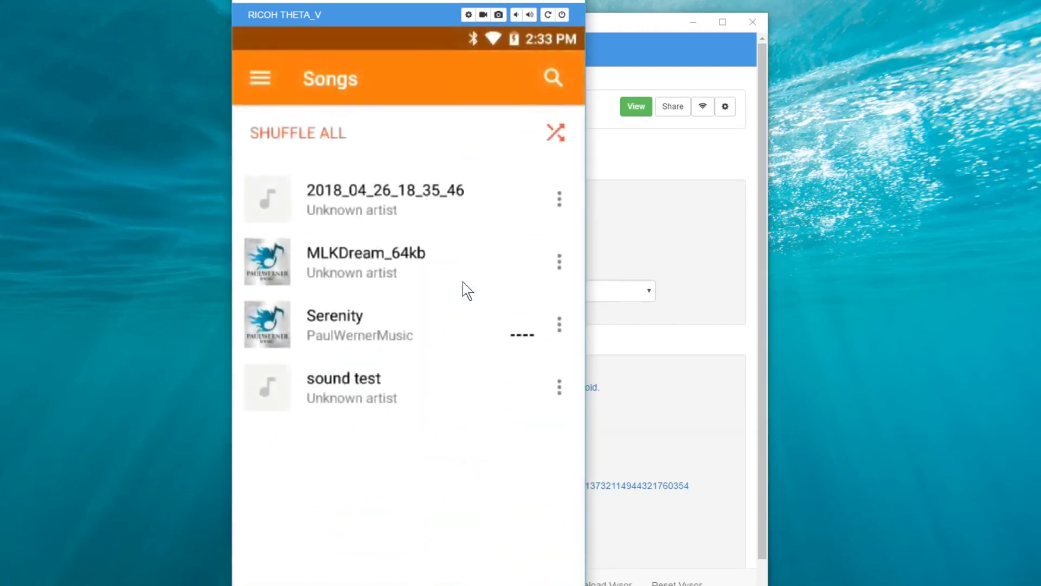
click(350, 266)
key(ctrl+h)
- Open the most recent Messenger chat and type 'testing the THETA V again'
click(406, 550)
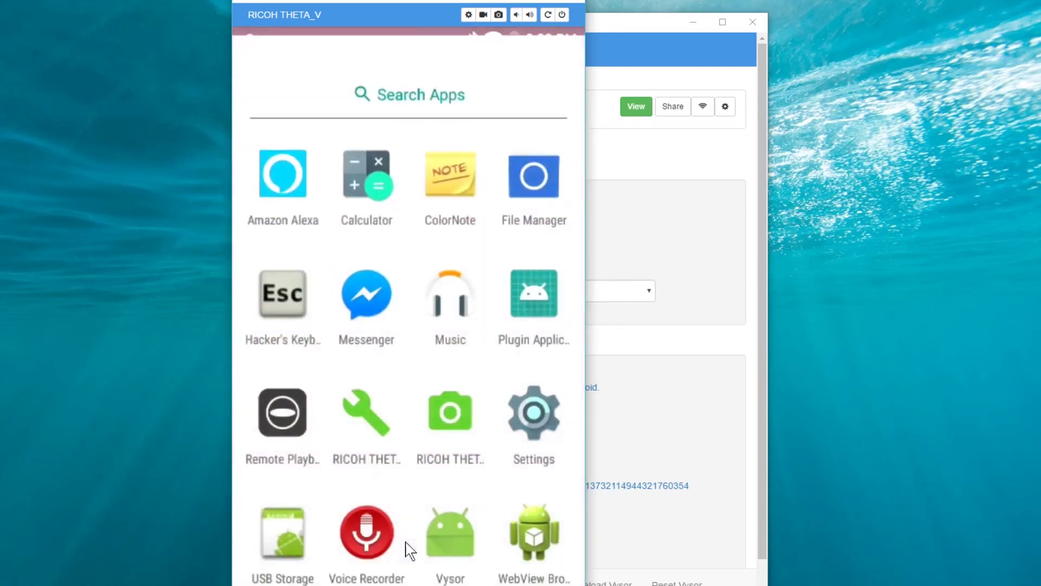
click(385, 304)
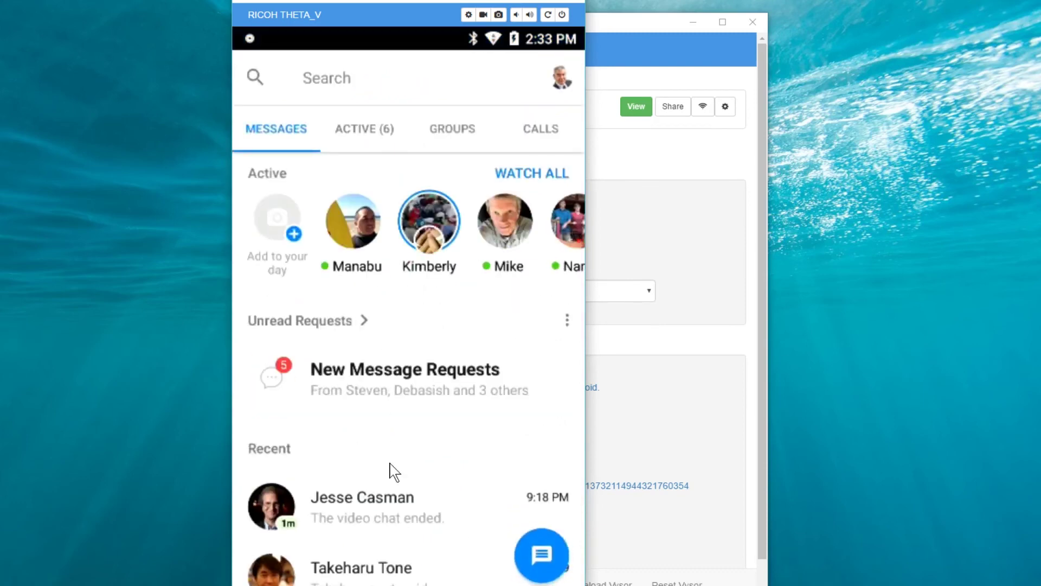
click(368, 510)
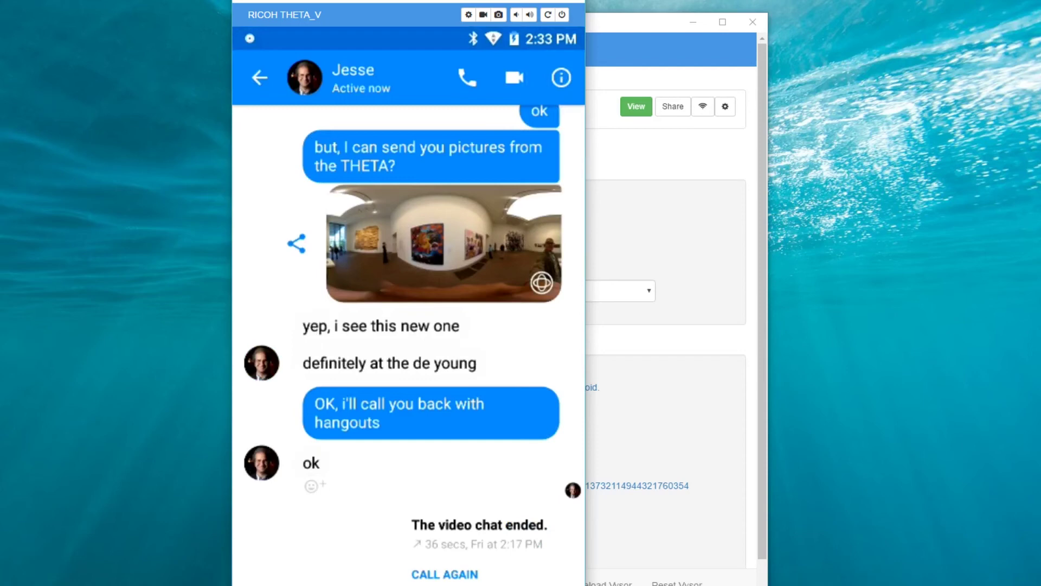
click(300, 370)
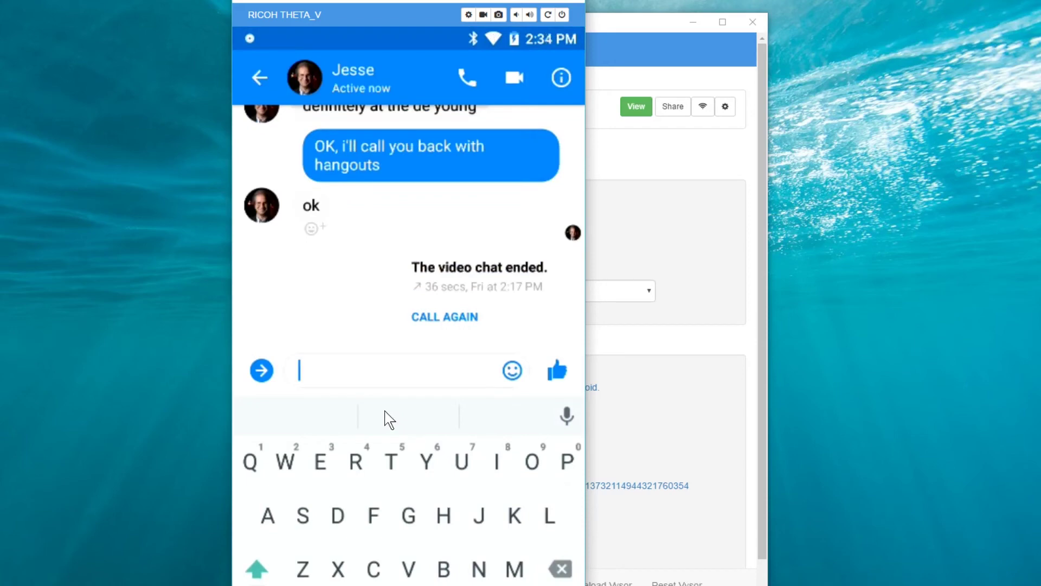
text(testing the T)
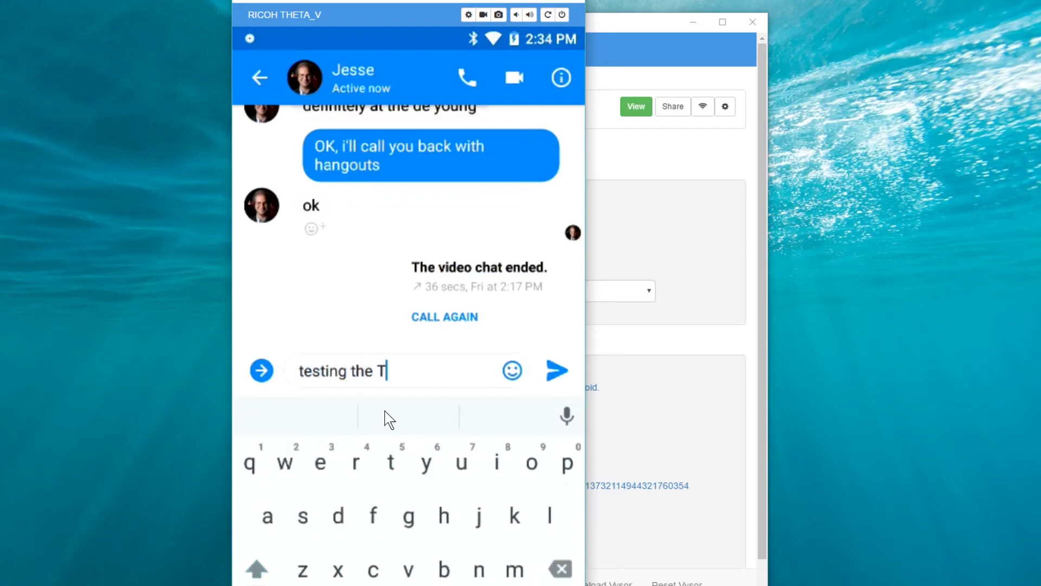
text(HETA V a)
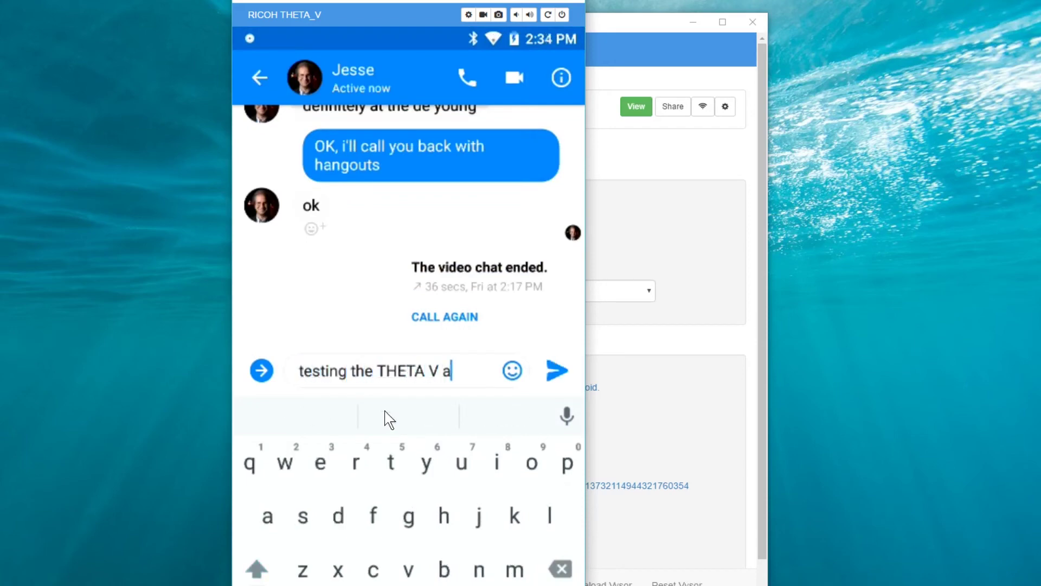
text(gain)
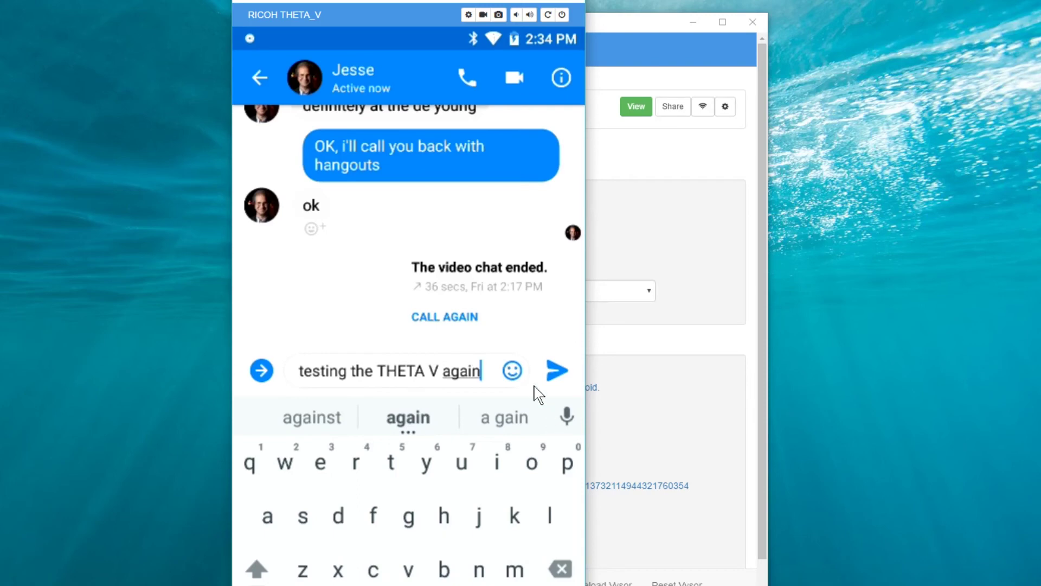
- Add a grinning face emoji, send the message, and return to the home screen
click(512, 370)
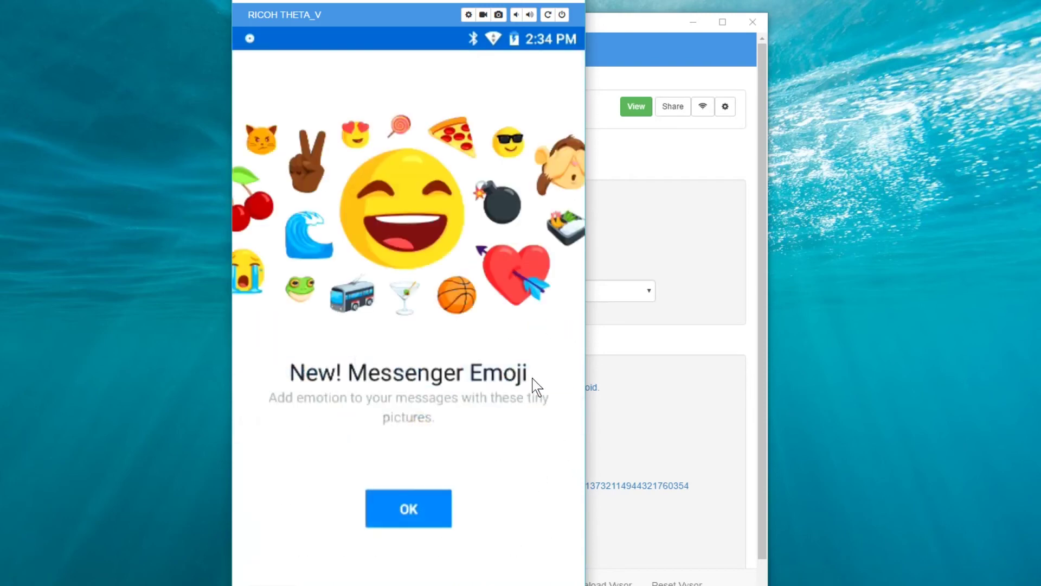
click(429, 495)
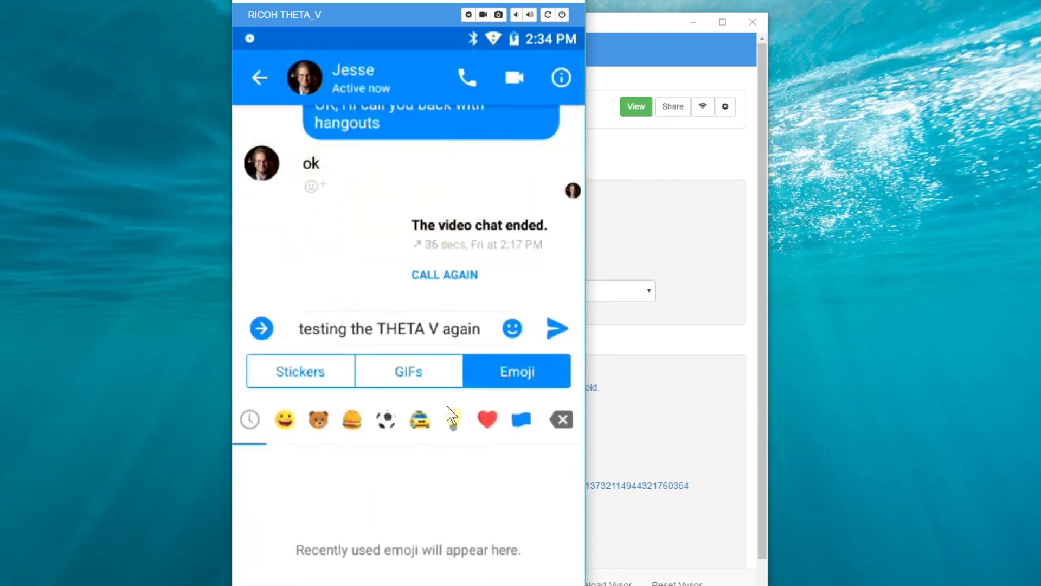
click(284, 419)
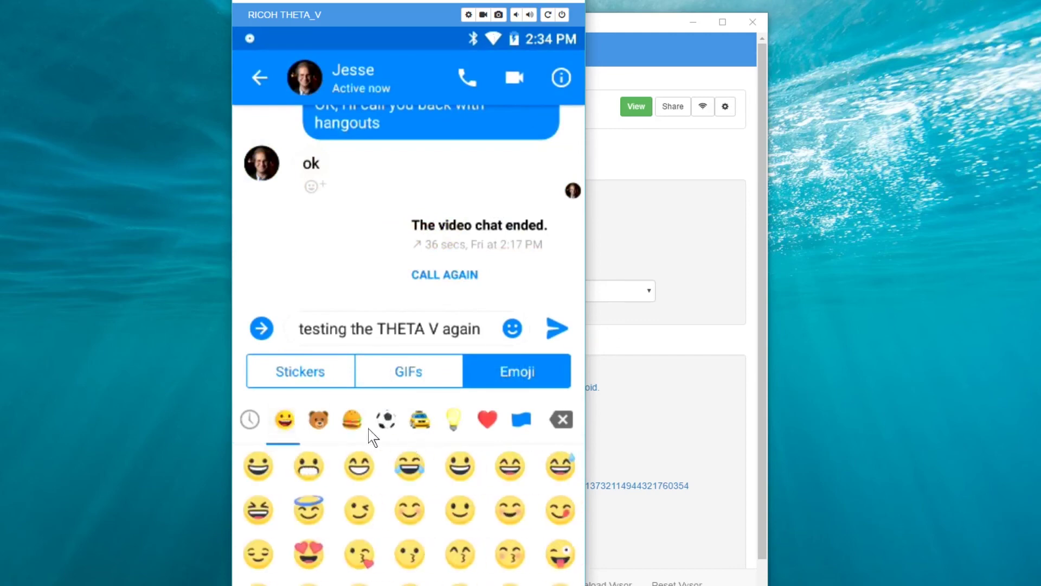
click(260, 465)
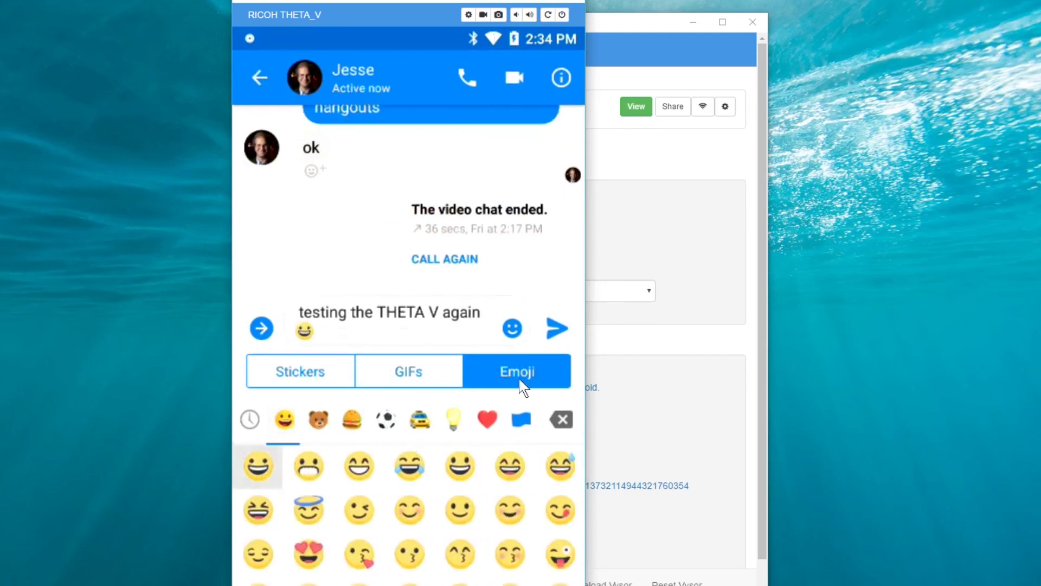
click(549, 327)
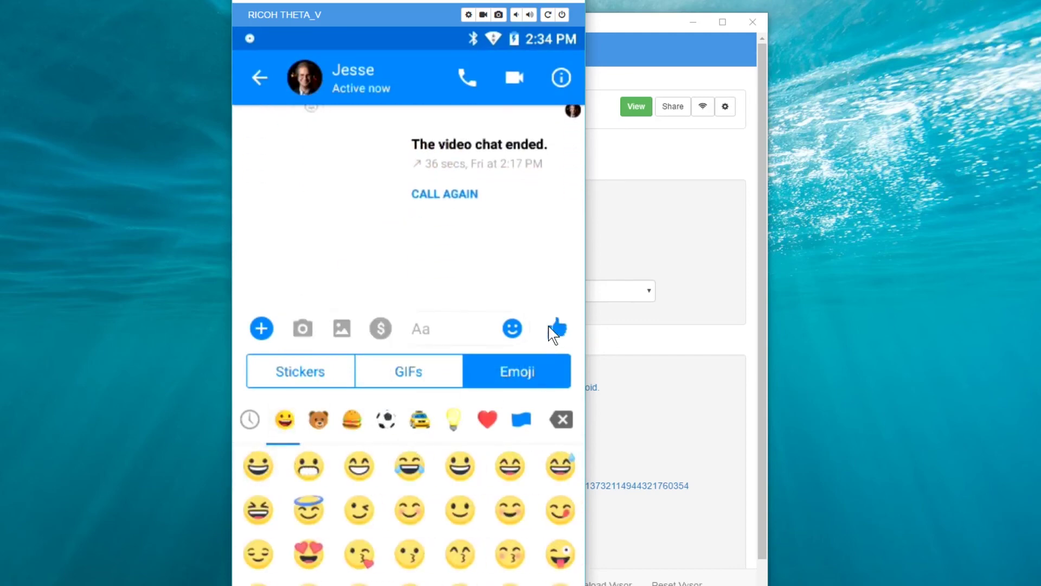
click(261, 79)
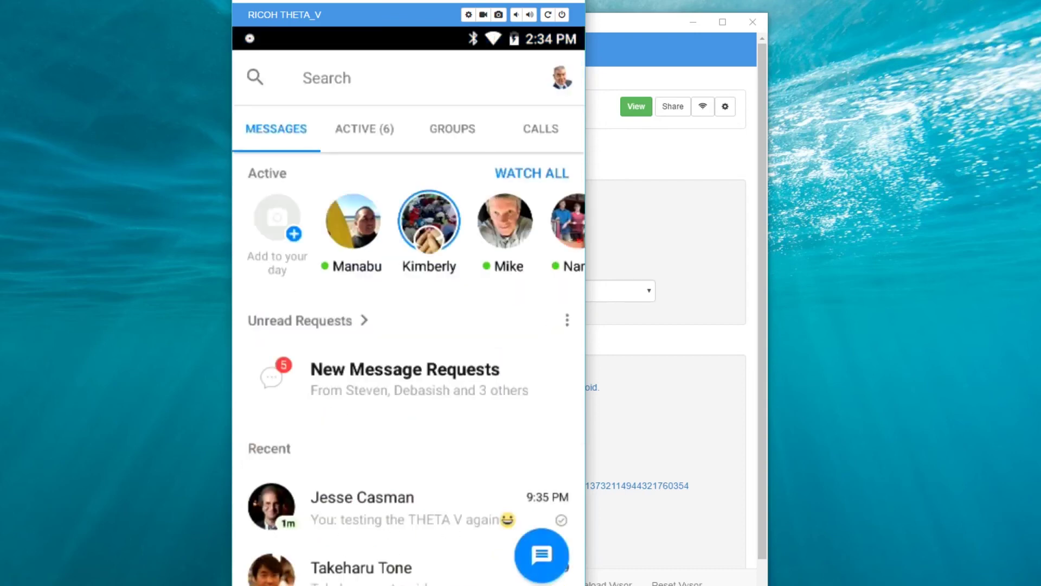
key(Escape)
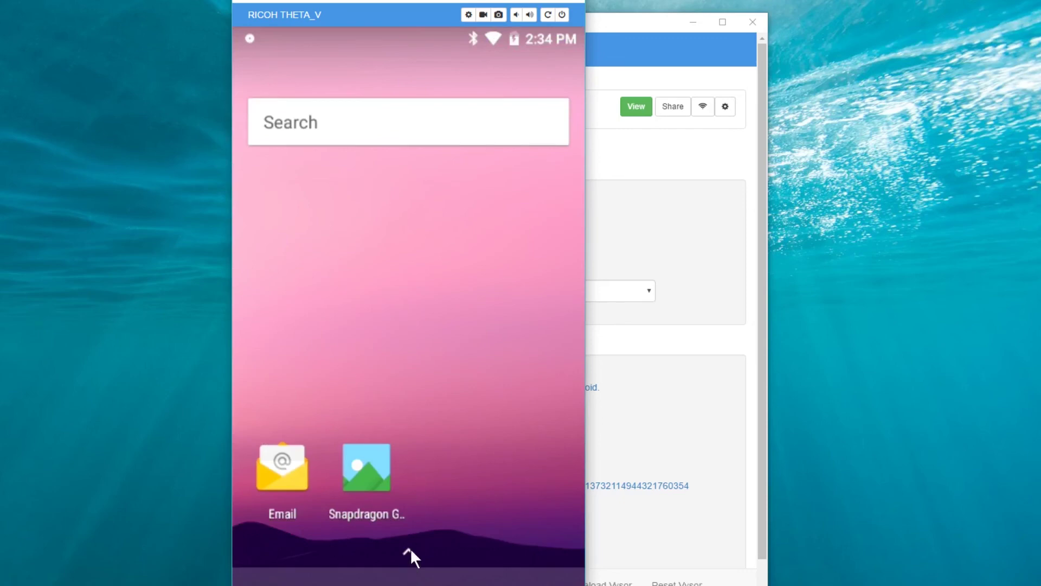
- Launch Calculator from the app drawer and glance at its overflow options menu
click(410, 550)
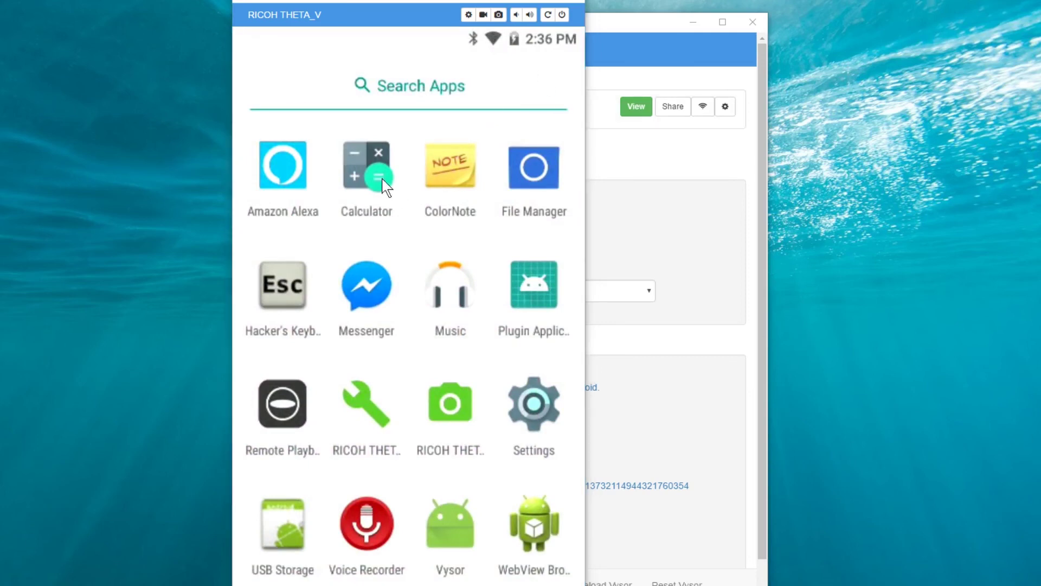
click(365, 172)
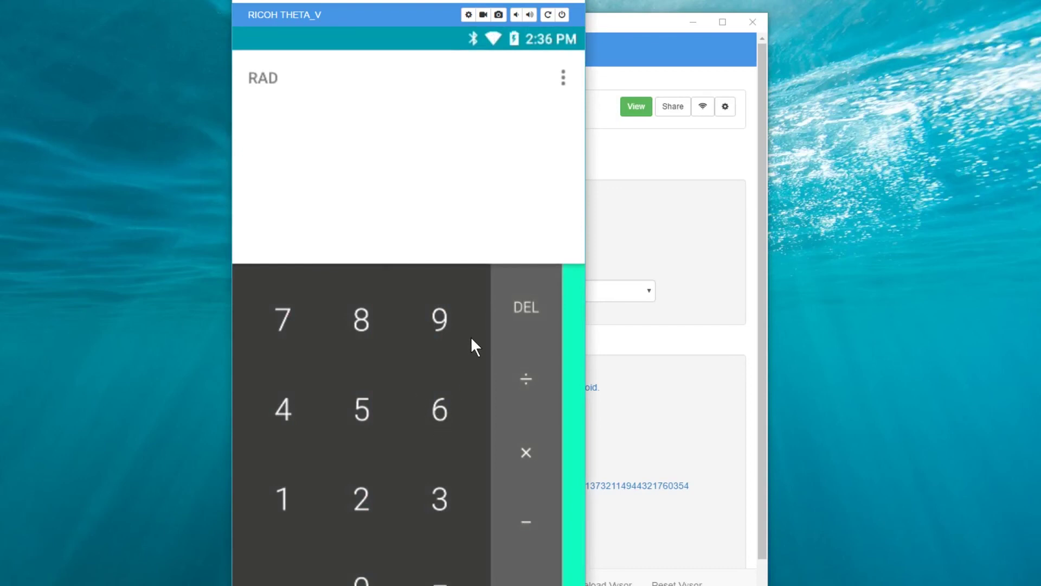
click(563, 79)
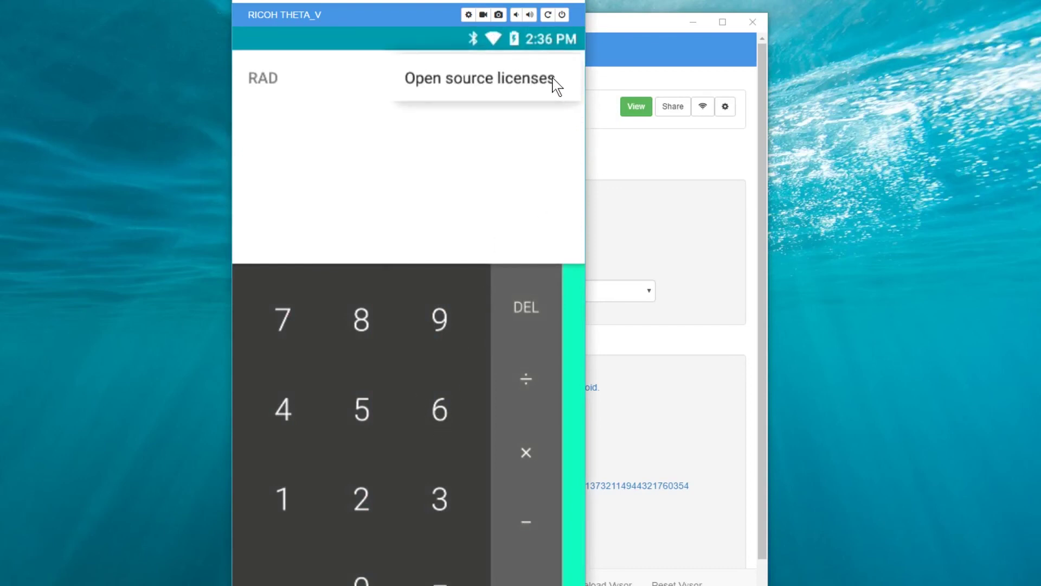
click(418, 496)
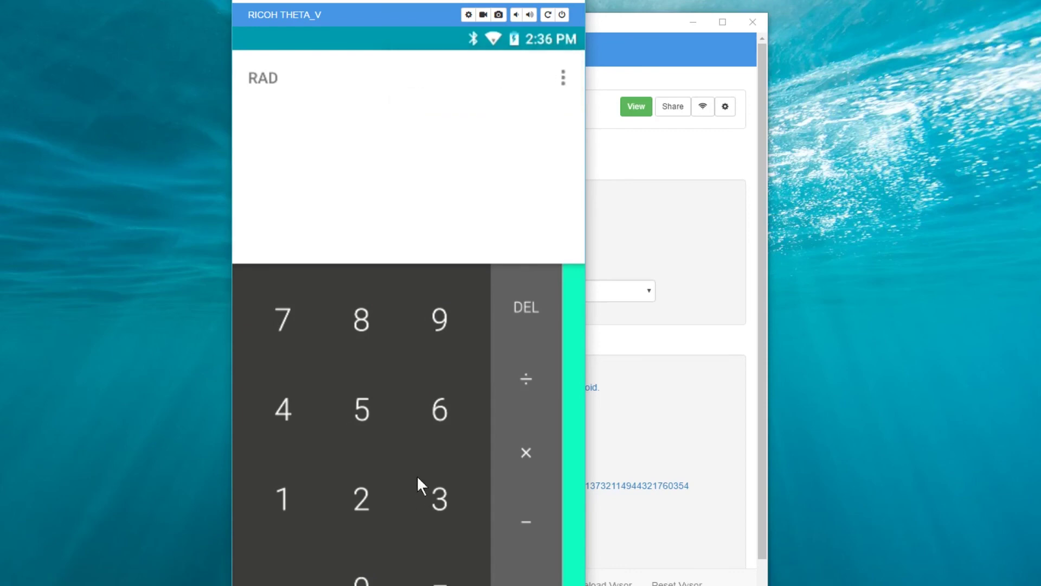
- Compute 6 × 6 = 36, then 5 − 3 = 2
click(443, 398)
click(519, 442)
click(451, 406)
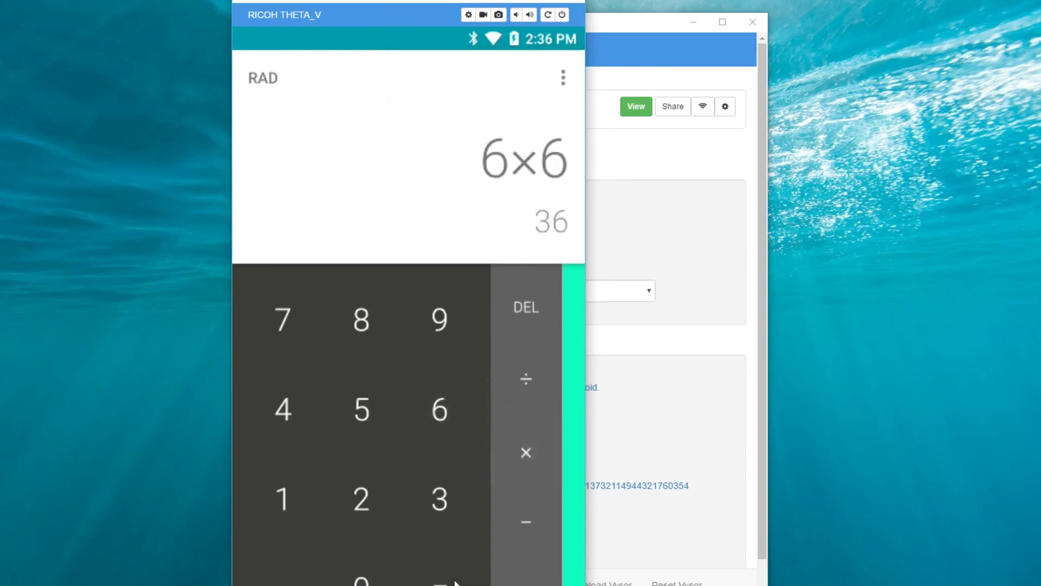
click(451, 582)
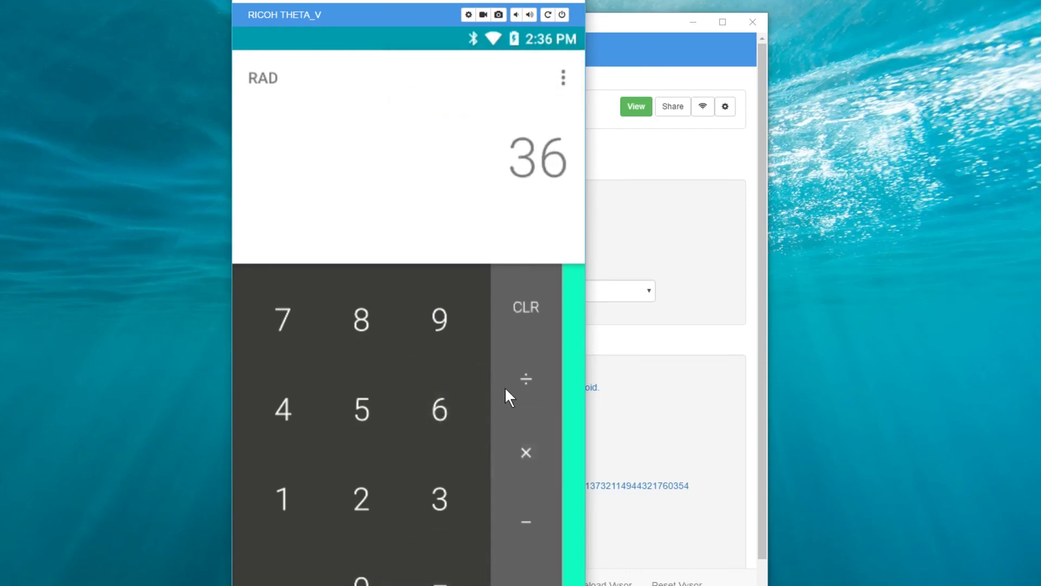
click(381, 404)
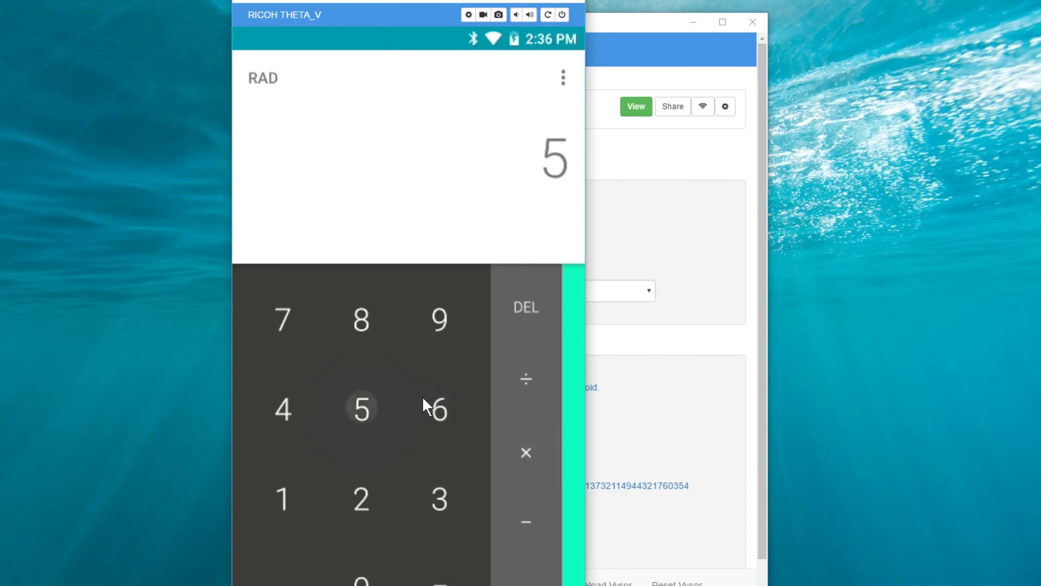
click(531, 519)
click(443, 497)
click(444, 576)
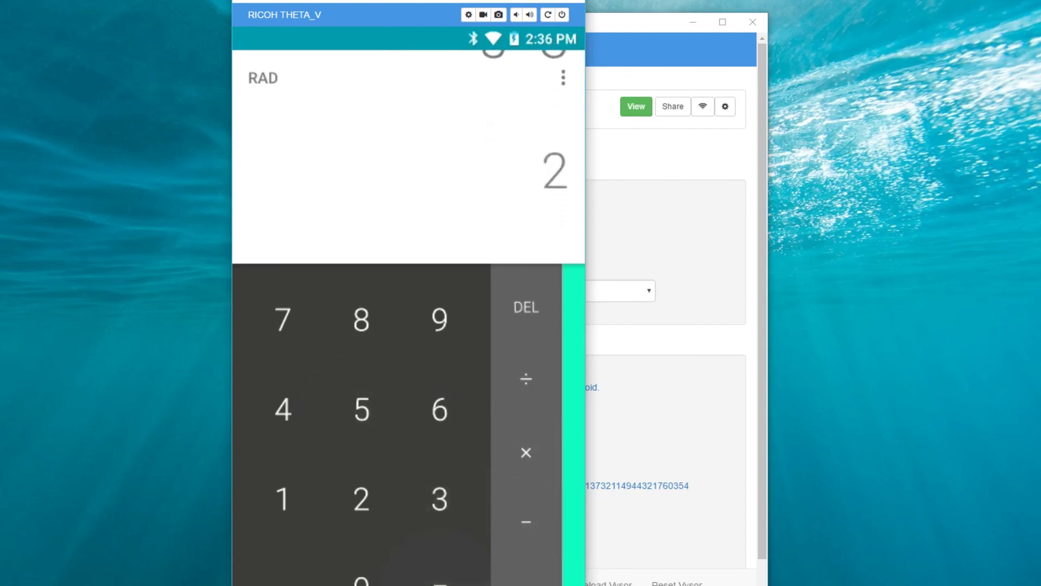